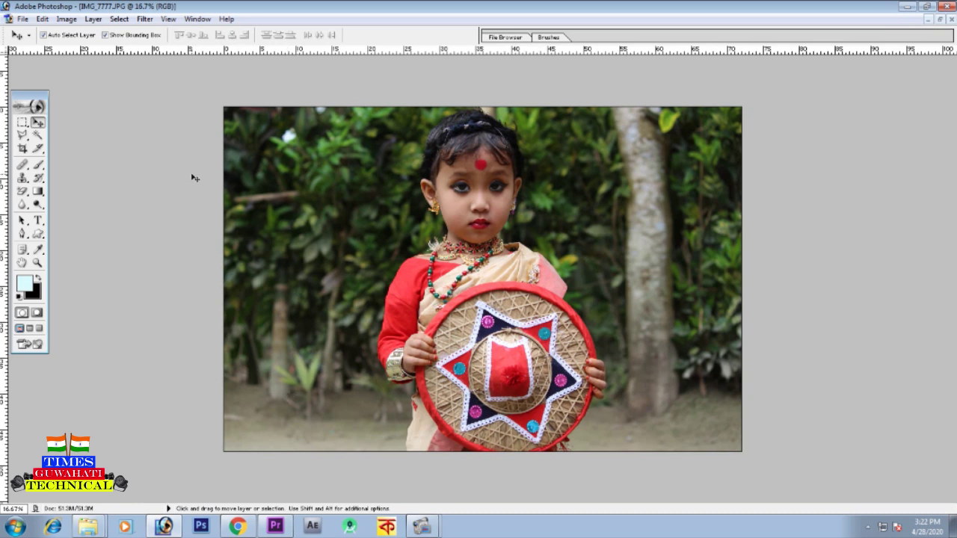
Move the floating toolbox closer to the photo
mouse_move(163, 523)
drag(29, 97, 114, 99)
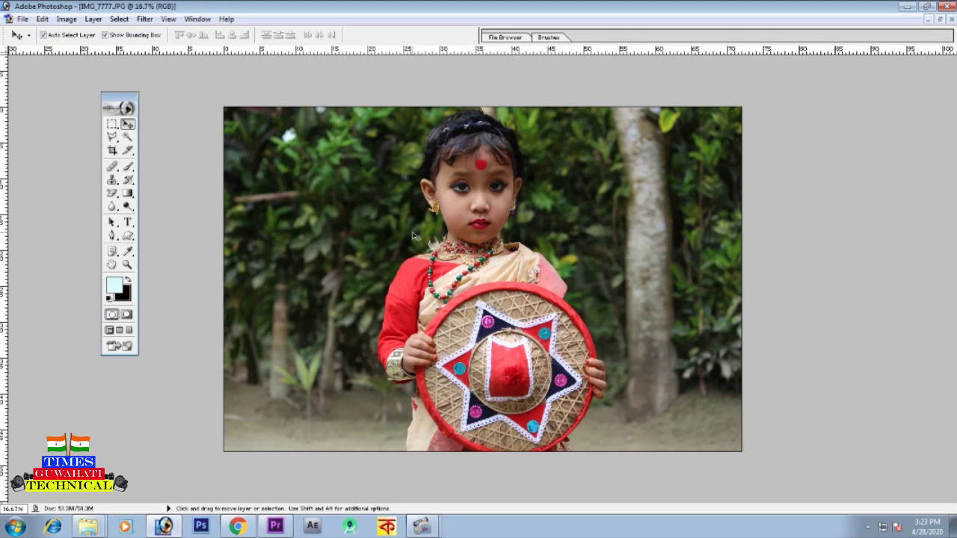
drag(437, 237, 394, 235)
click(471, 202)
Try the Rectangular Marquee tool on the photo, ending with a selection around the girl's head and upper body
click(113, 125)
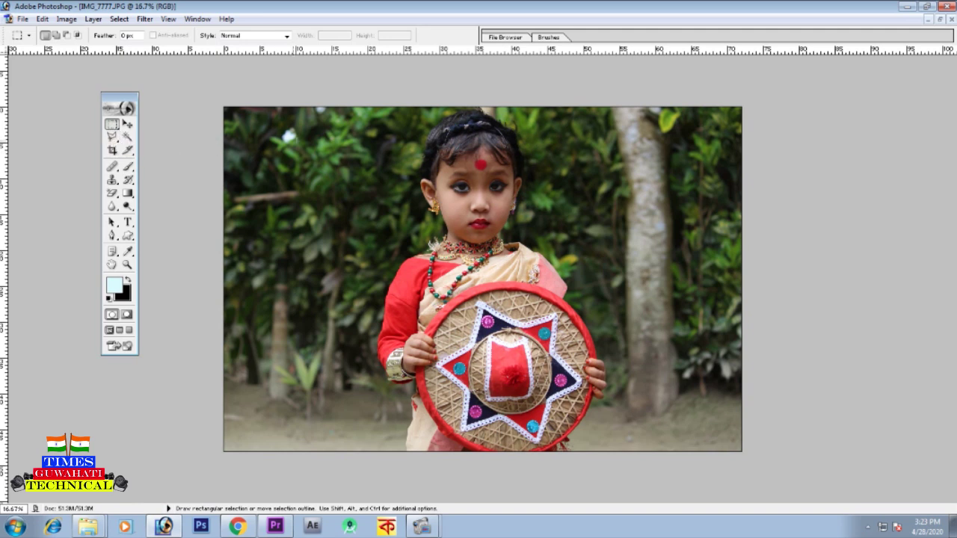
drag(323, 136, 607, 300)
key(ctrl+d)
mouse_move(378, 138)
mouse_down()
mouse_move(426, 159)
mouse_move(624, 296)
mouse_up()
click(341, 150)
drag(325, 129, 600, 328)
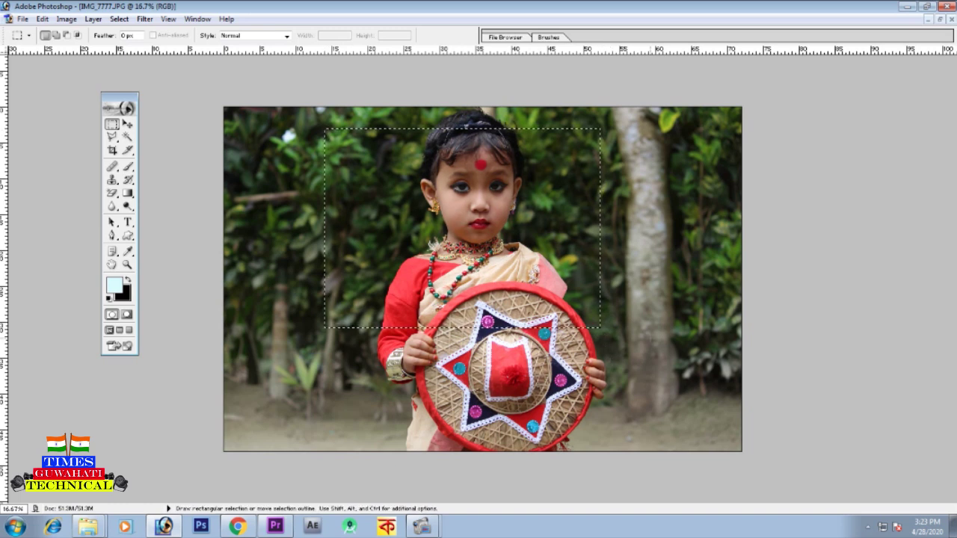
Copy the selected area onto a new layer and try shifting the copy downwards with the Move tool
key(v)
key(ctrl+j)
click(128, 124)
drag(519, 195, 507, 278)
key(ctrl+z)
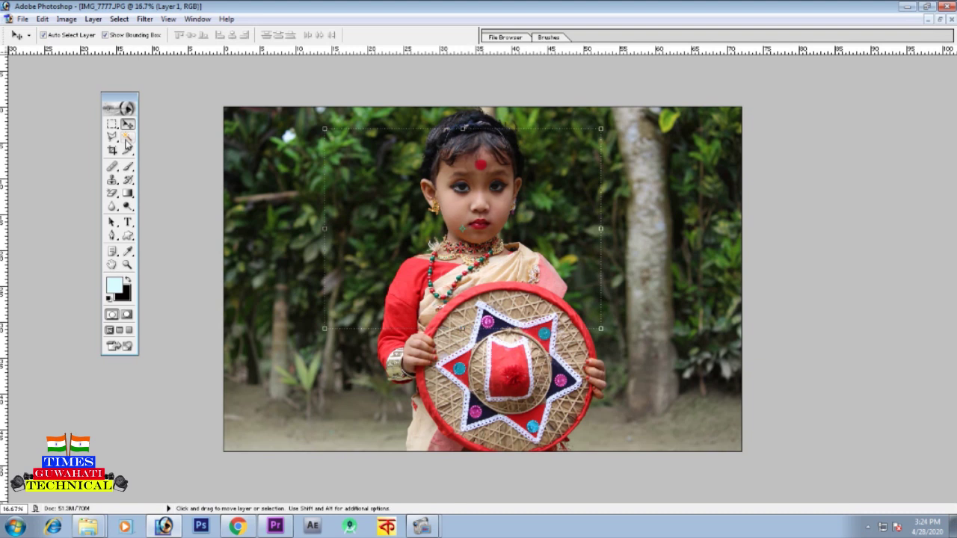
click(231, 170)
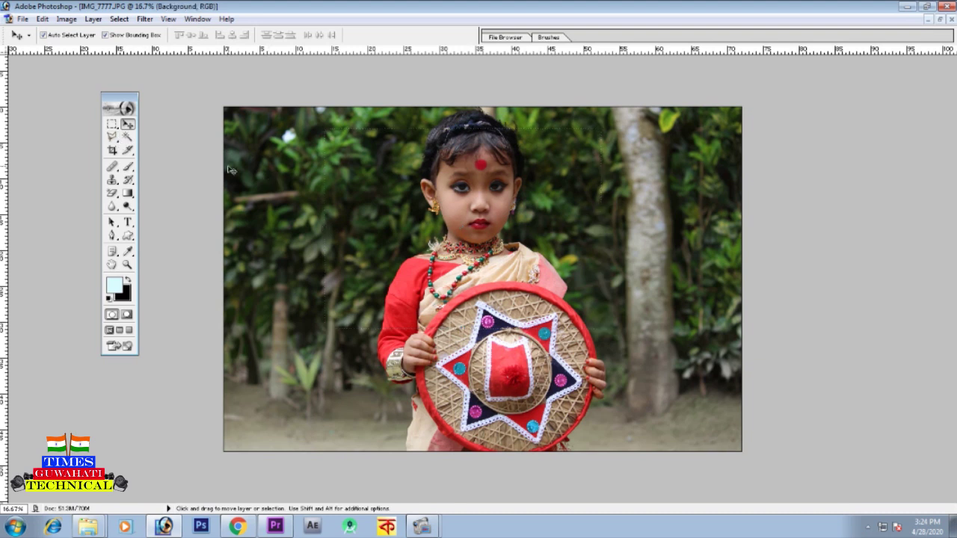
Display the Layers palette and delete Layer 1
click(111, 137)
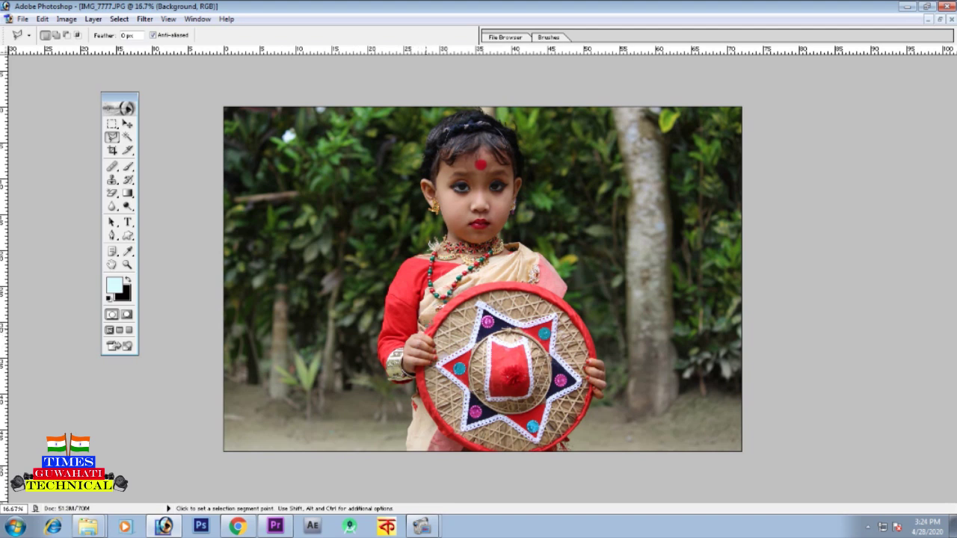
click(197, 19)
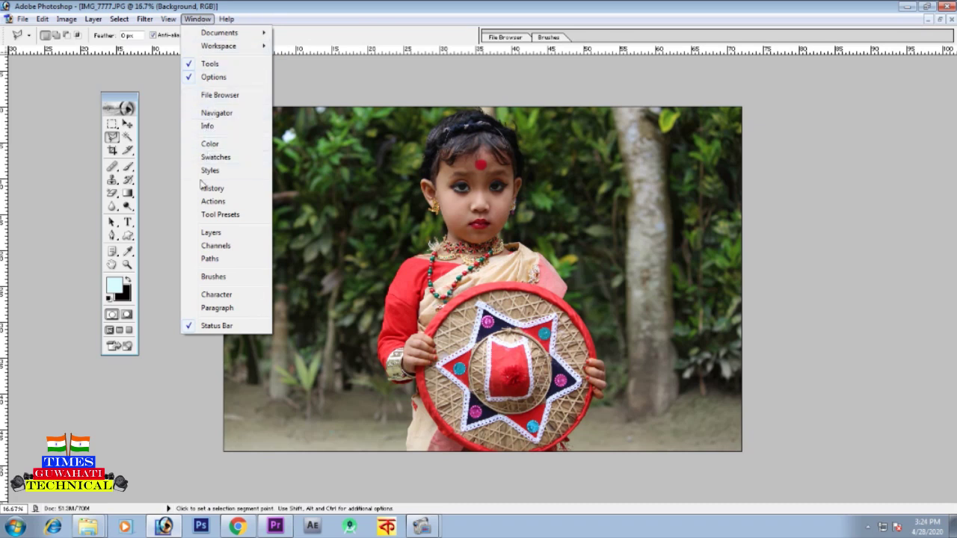
click(210, 237)
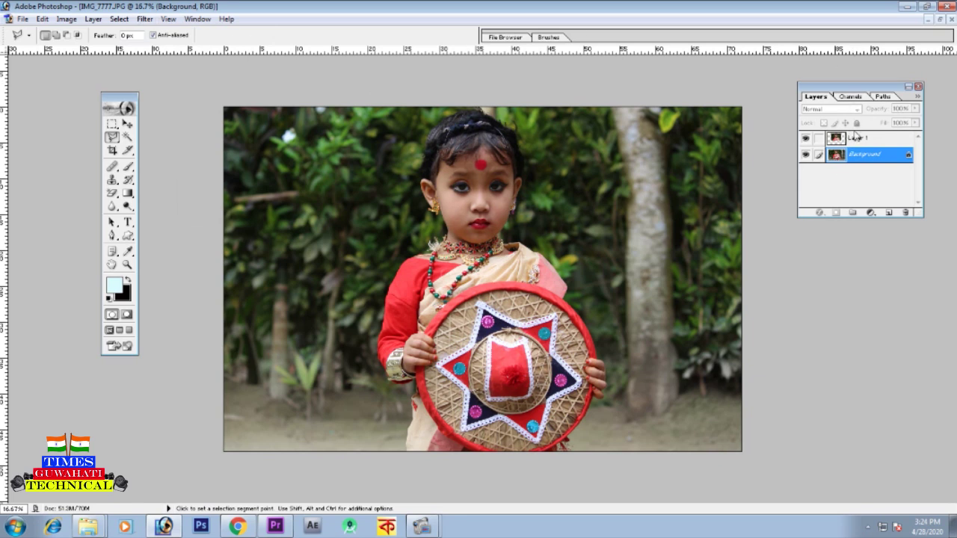
drag(840, 142, 905, 213)
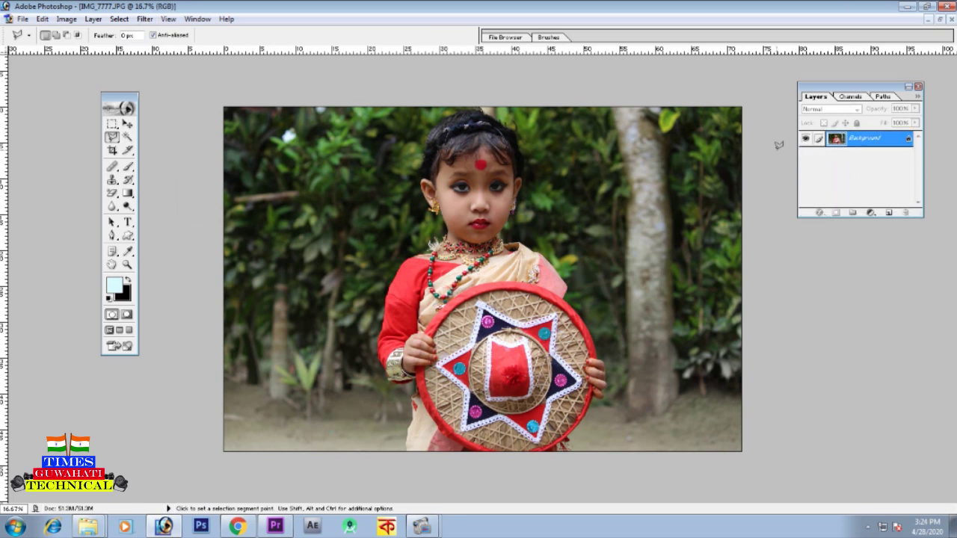
Outline the round woven hat with a closed Polygonal Lasso selection
click(198, 19)
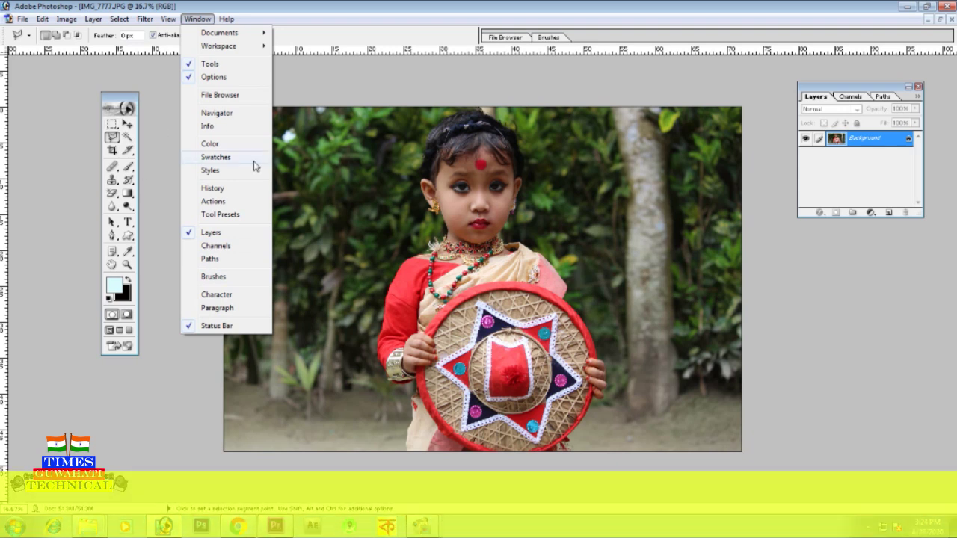
click(128, 140)
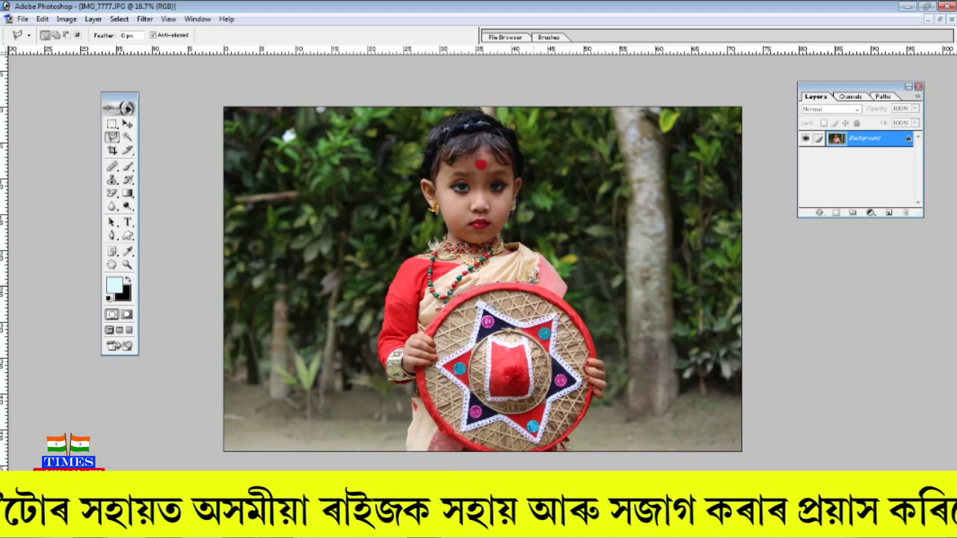
mouse_move(555, 285)
mouse_down()
mouse_move(585, 312)
mouse_move(604, 360)
mouse_move(589, 410)
mouse_move(527, 436)
mouse_move(440, 417)
mouse_move(428, 361)
mouse_up()
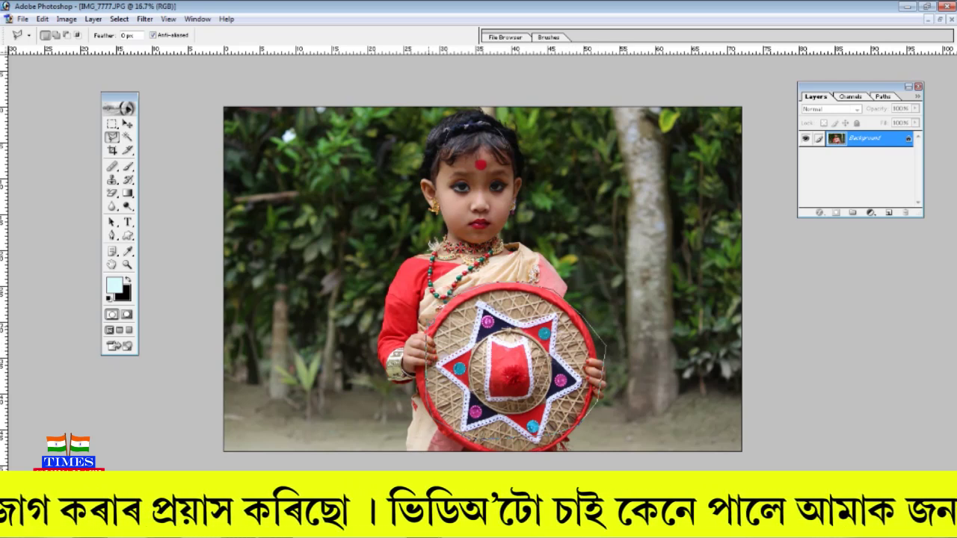
click(428, 335)
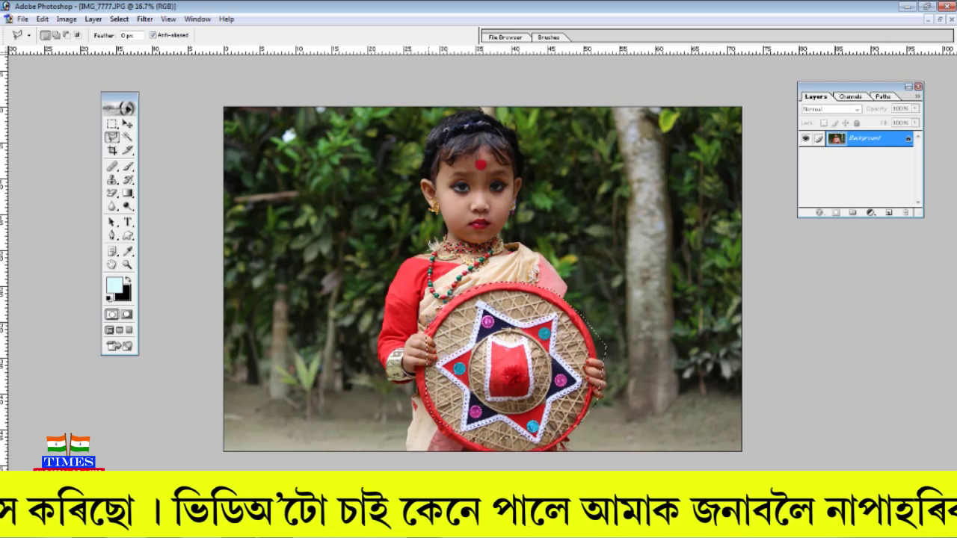
Try moving the selected hat up beside the girl's head with the Move tool, and undo the move
click(128, 124)
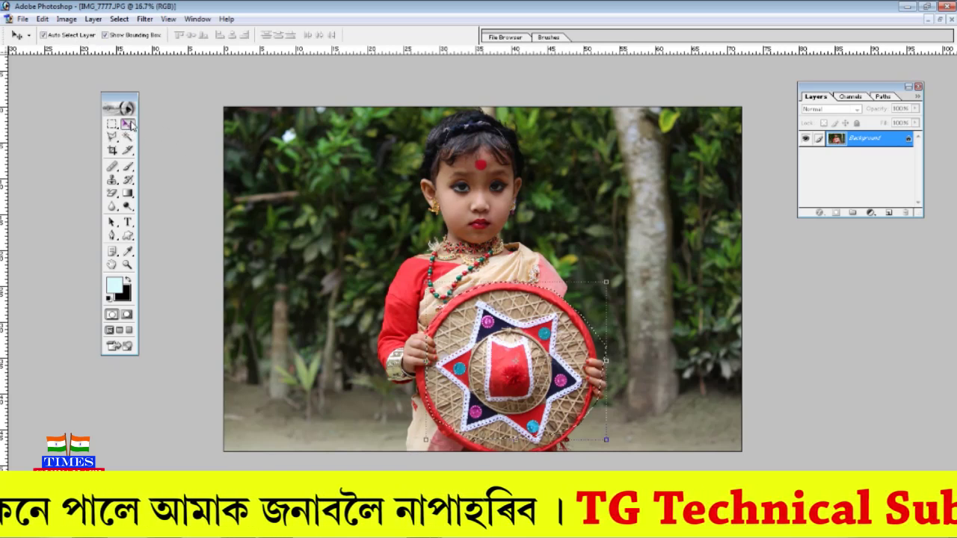
drag(469, 317, 644, 218)
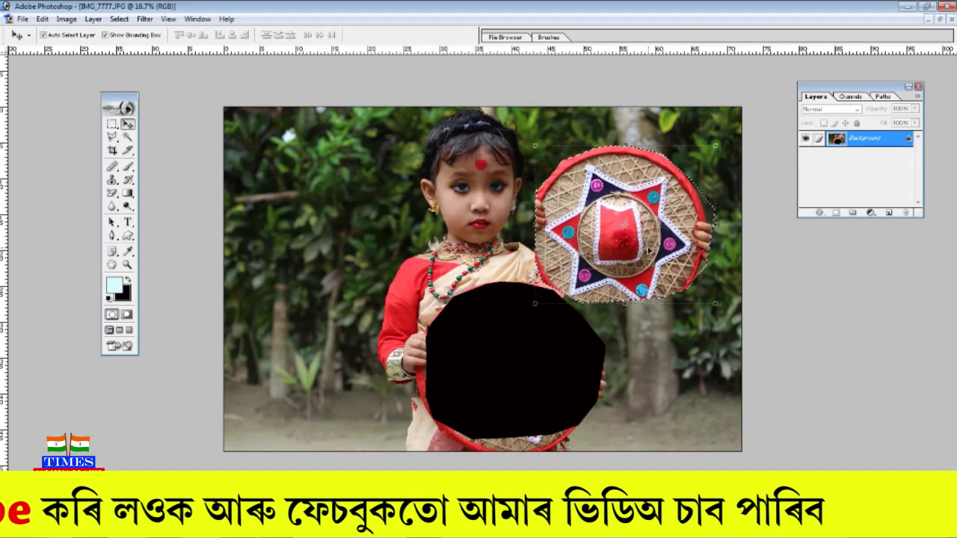
key(ctrl+z)
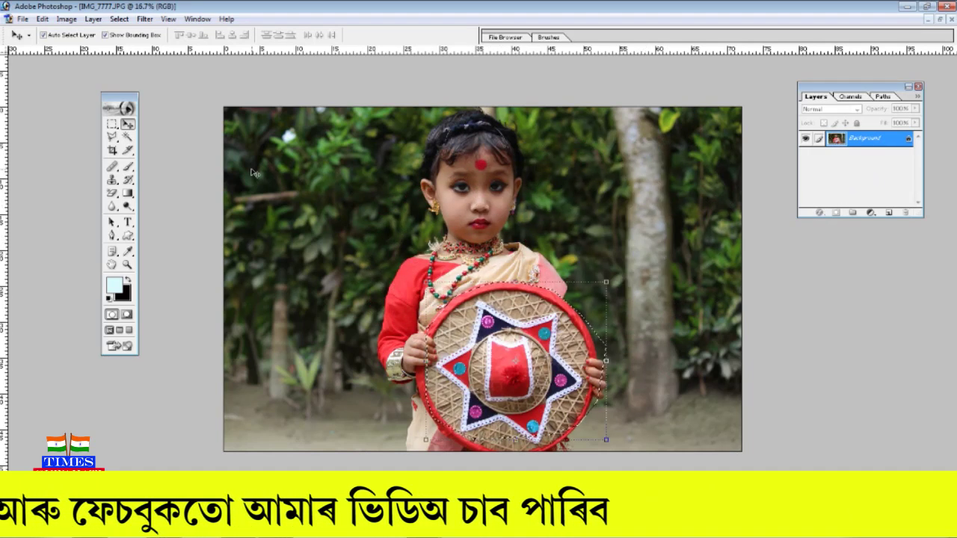
Deselect the hat and try a rectangular marquee over the foliage beside the girl
click(114, 127)
click(336, 173)
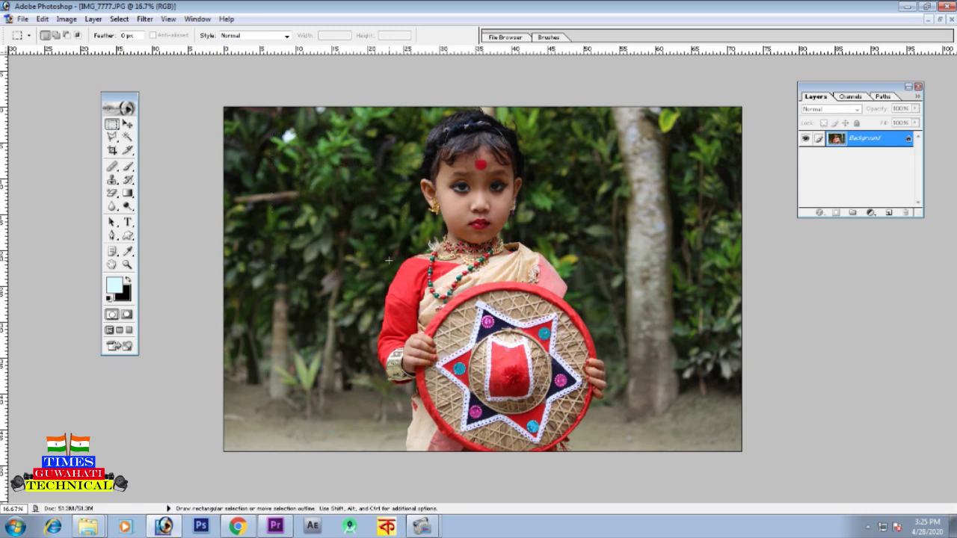
drag(305, 174, 372, 271)
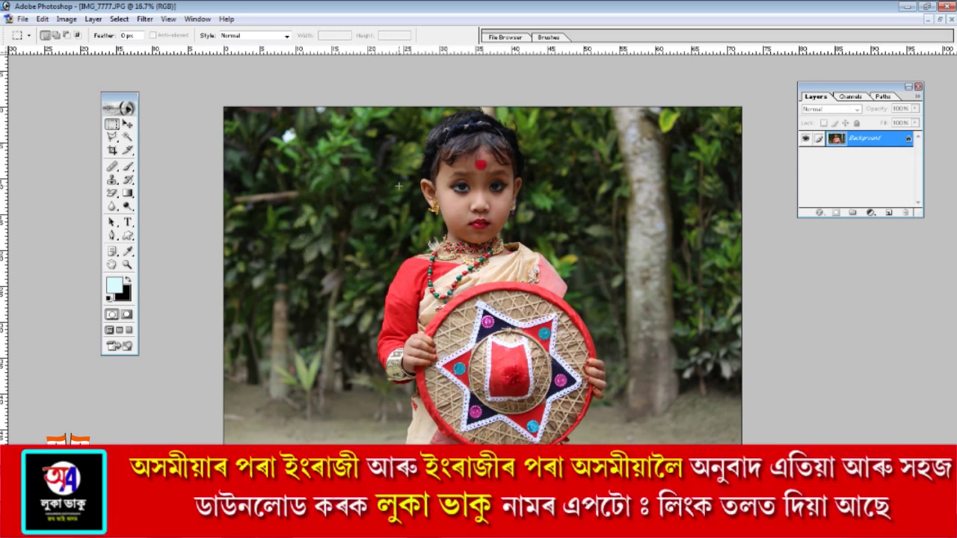
Try the Magic Wand on the red sleeve and on the girl's face, and clear the selection
click(128, 138)
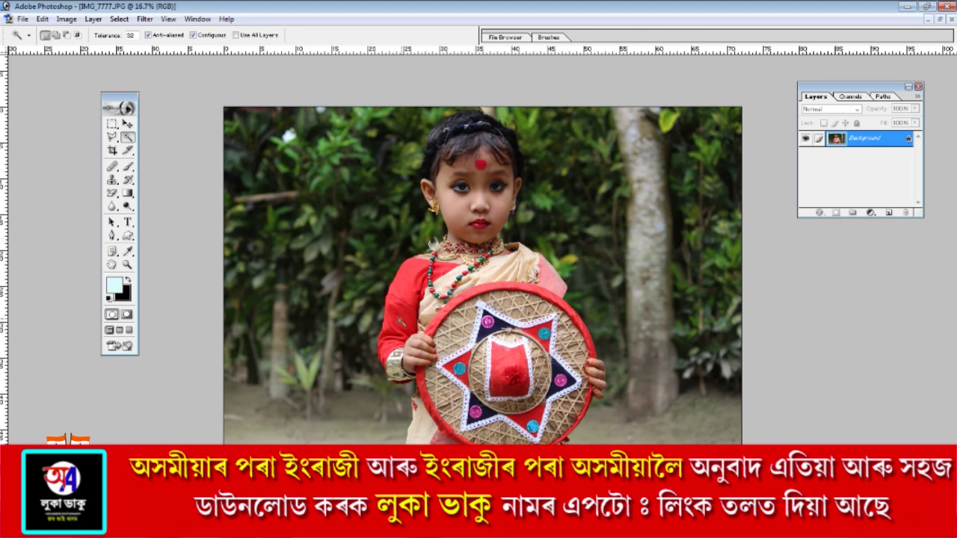
key(ctrl+plus)
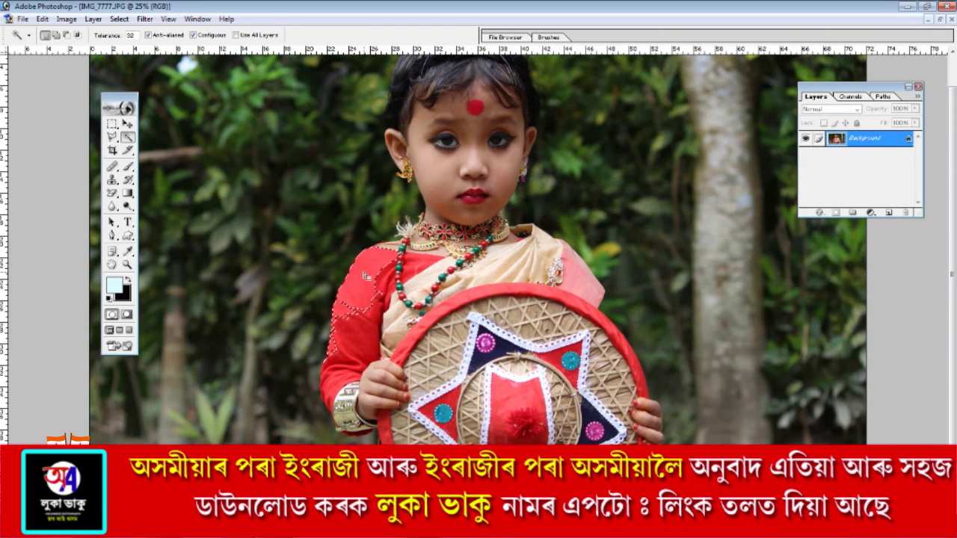
click(364, 326)
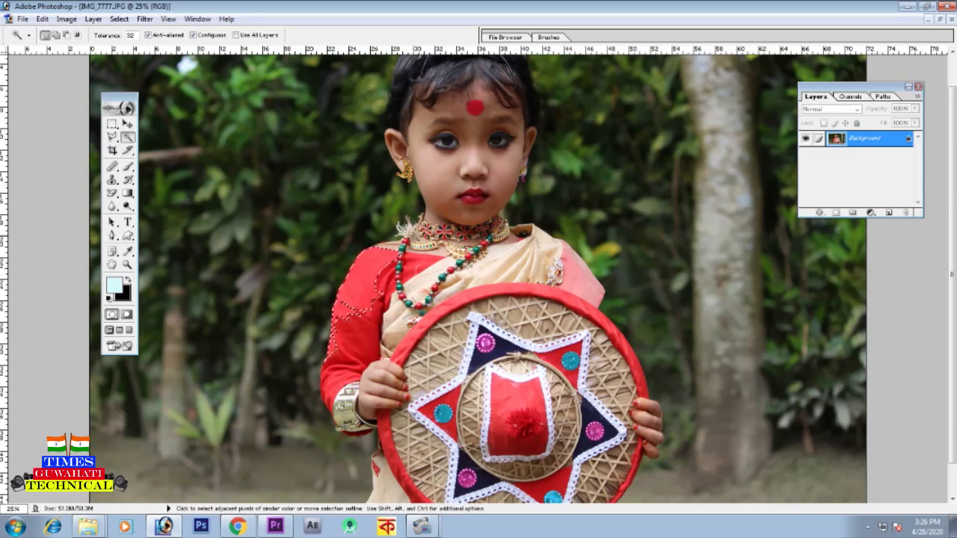
click(447, 176)
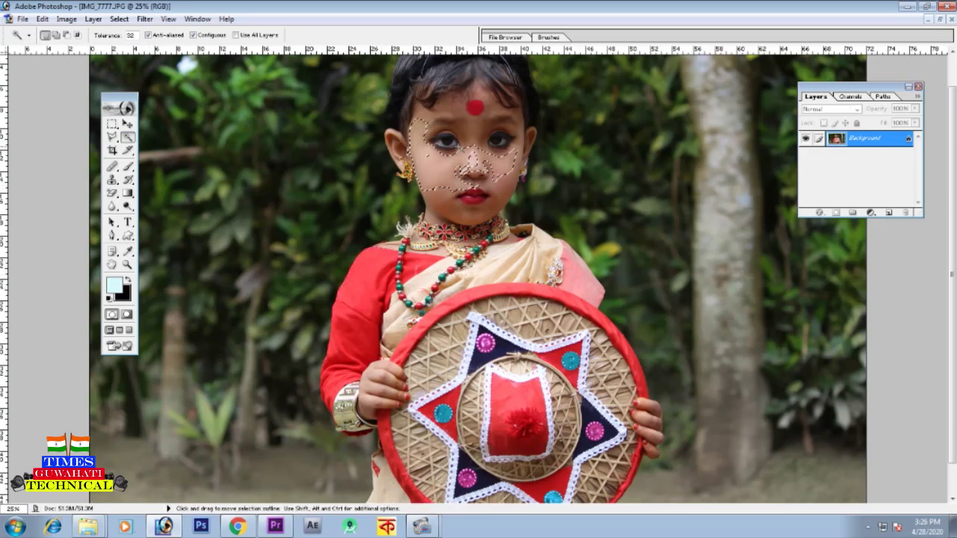
click(475, 107)
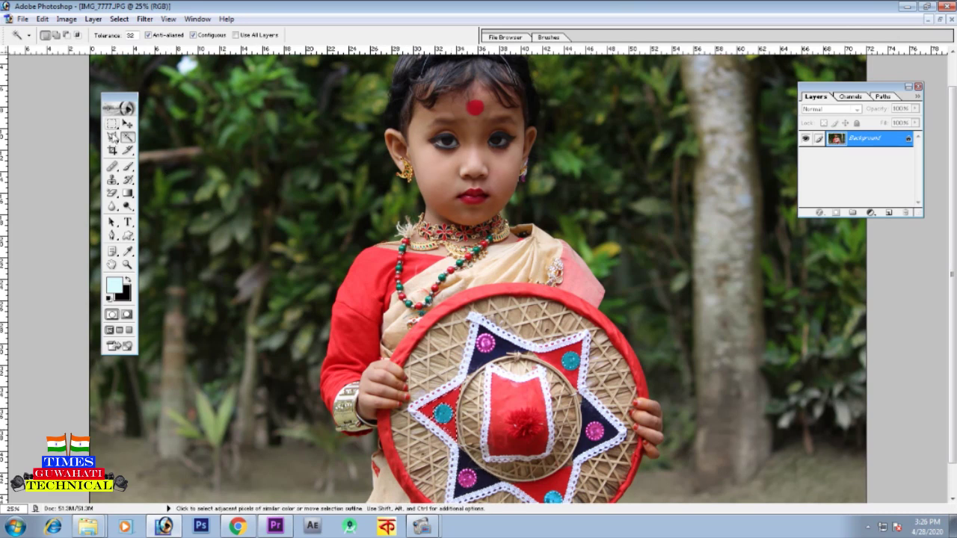
Crop the photo to a full-height frame around the girl, and crop it again to her head and upper body
click(112, 125)
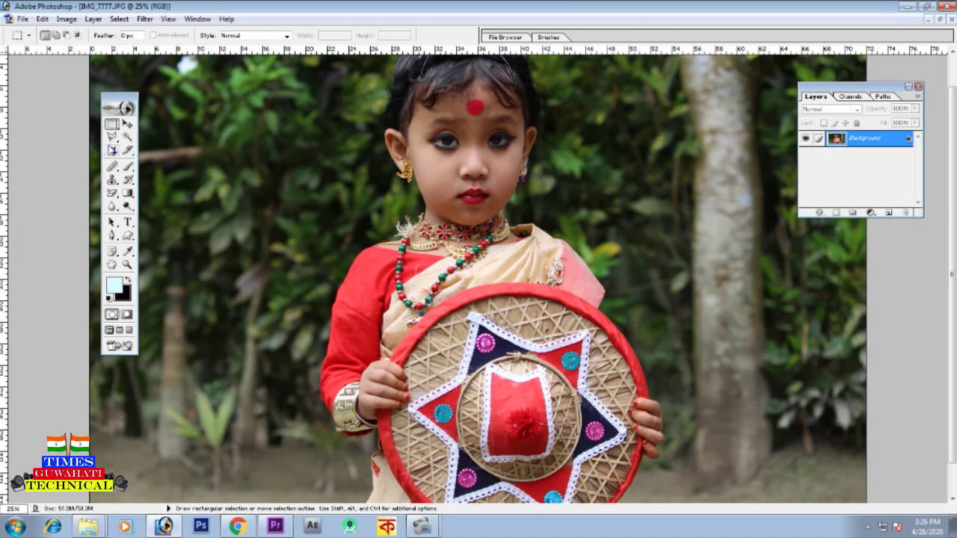
click(111, 151)
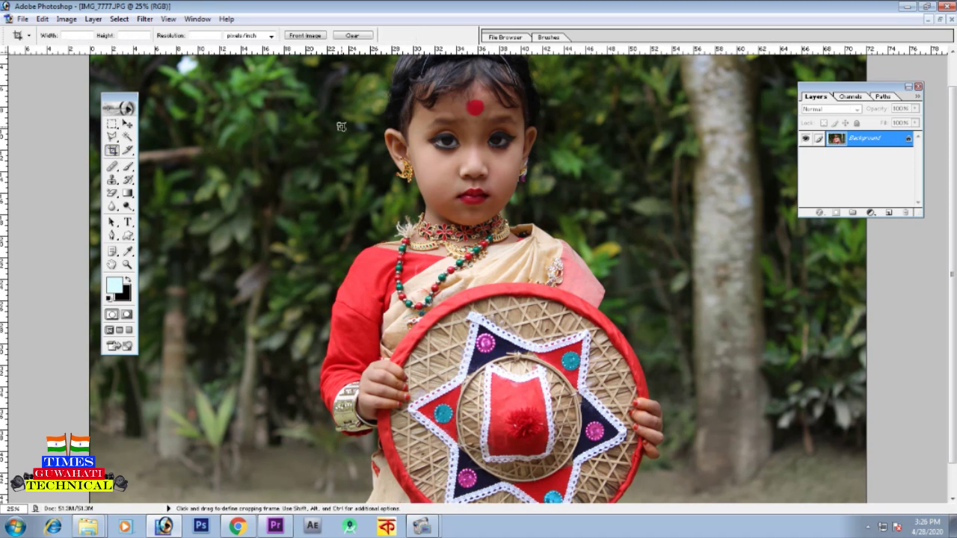
key(ctrl+minus)
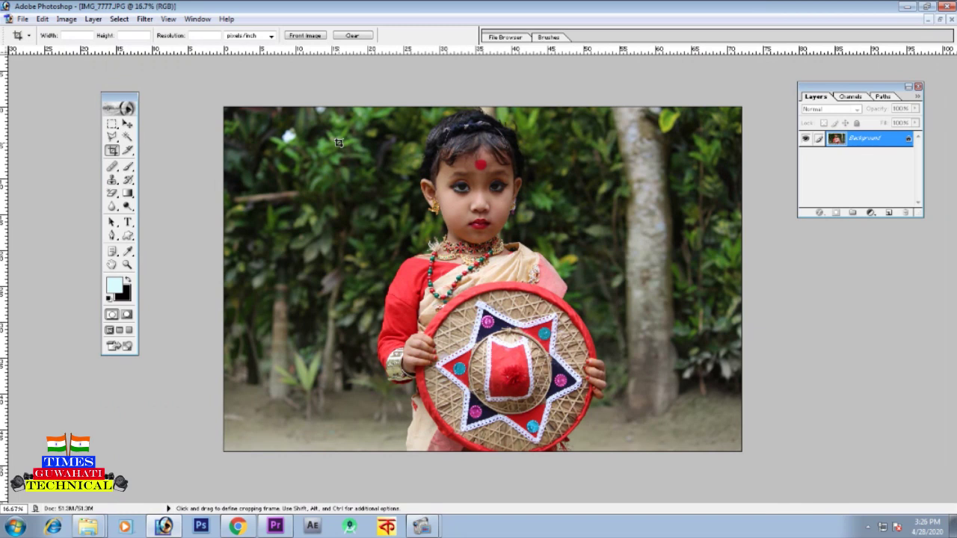
mouse_move(374, 107)
mouse_down()
mouse_move(474, 271)
mouse_move(605, 452)
mouse_up()
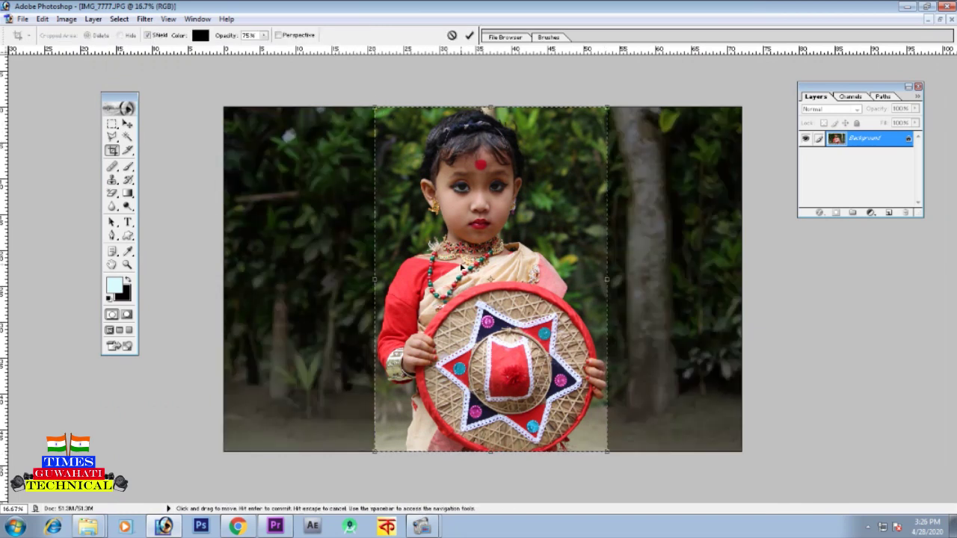
key(Return)
drag(405, 131, 523, 317)
key(Return)
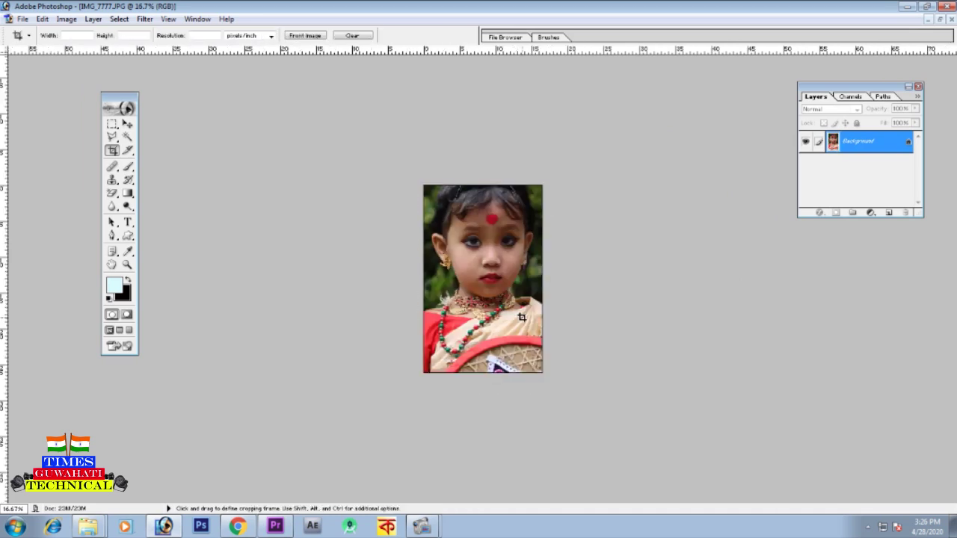
Crop the photo twice more, closing in on the girl's face, and undo the last crop
drag(495, 282, 515, 333)
key(Return)
drag(466, 233, 510, 307)
key(Return)
key(ctrl+z)
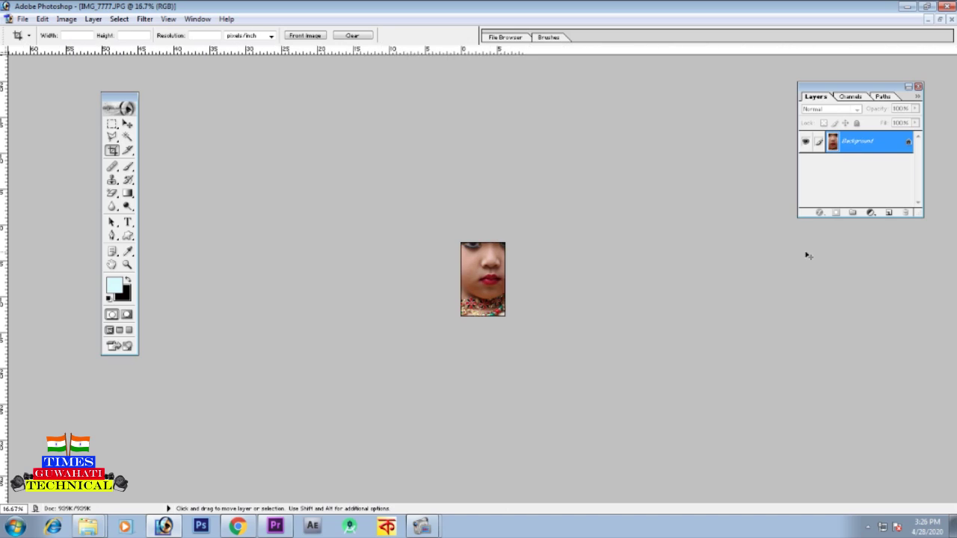
Display the History palette and revert the photo to the first Deselect state, before the crops
click(197, 19)
click(217, 185)
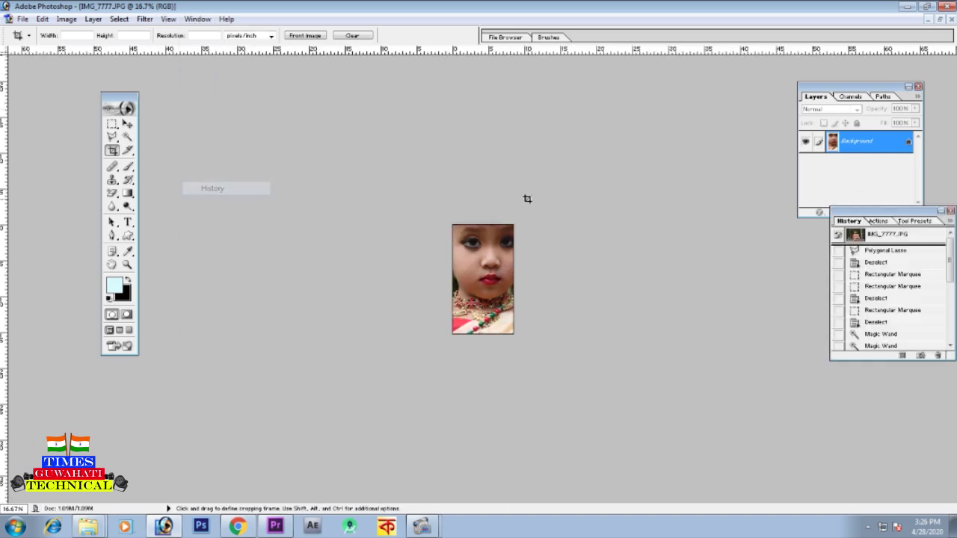
click(890, 275)
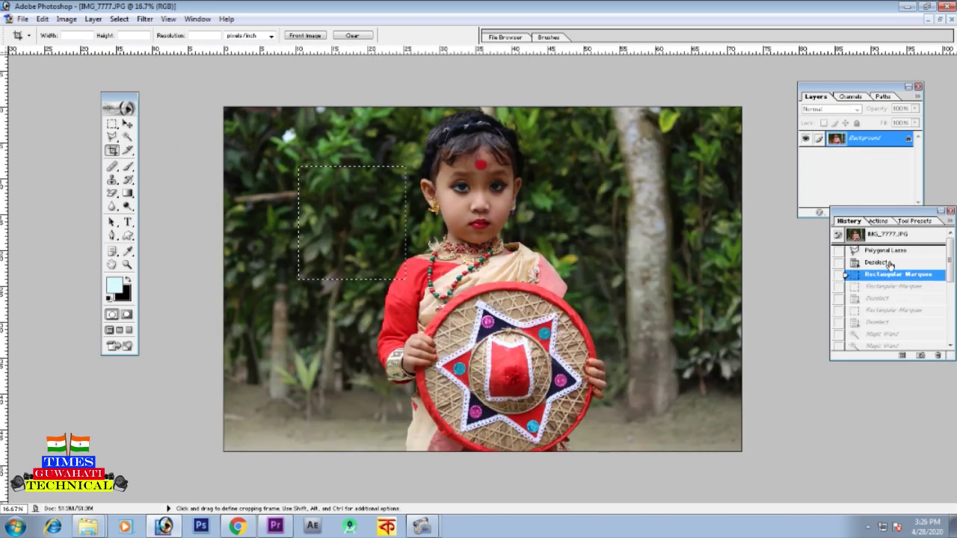
click(879, 262)
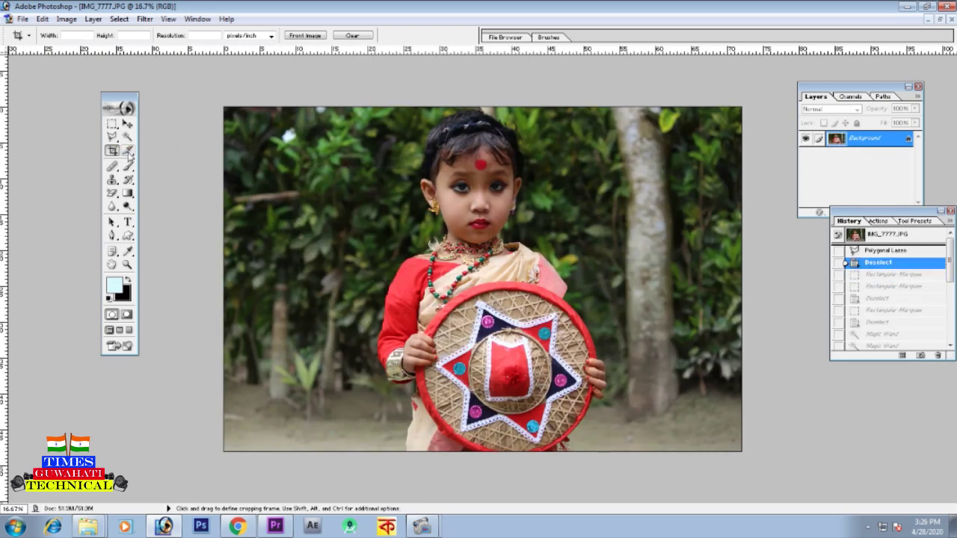
Try cropping the photo to the foliage area beside the girl, and undo the crop
drag(243, 157, 359, 321)
key(Return)
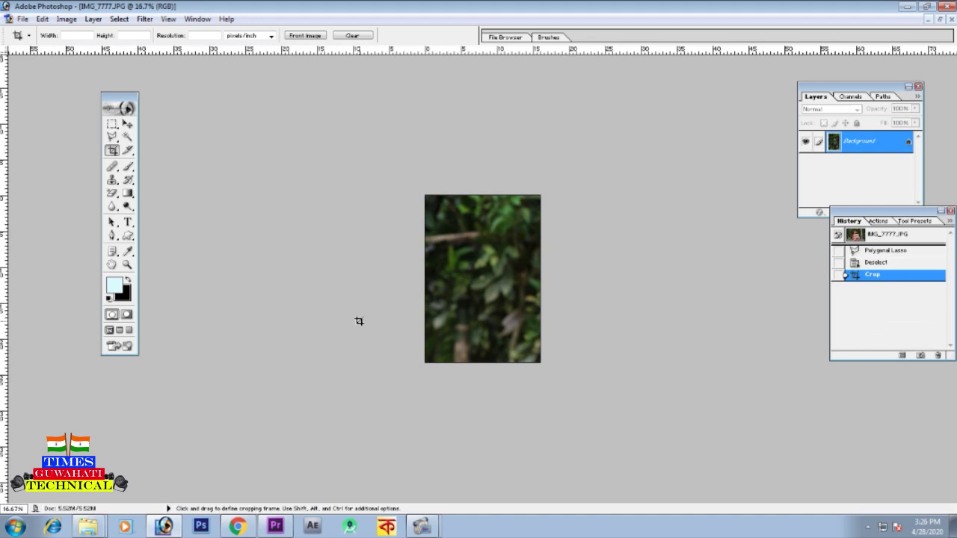
key(ctrl+z)
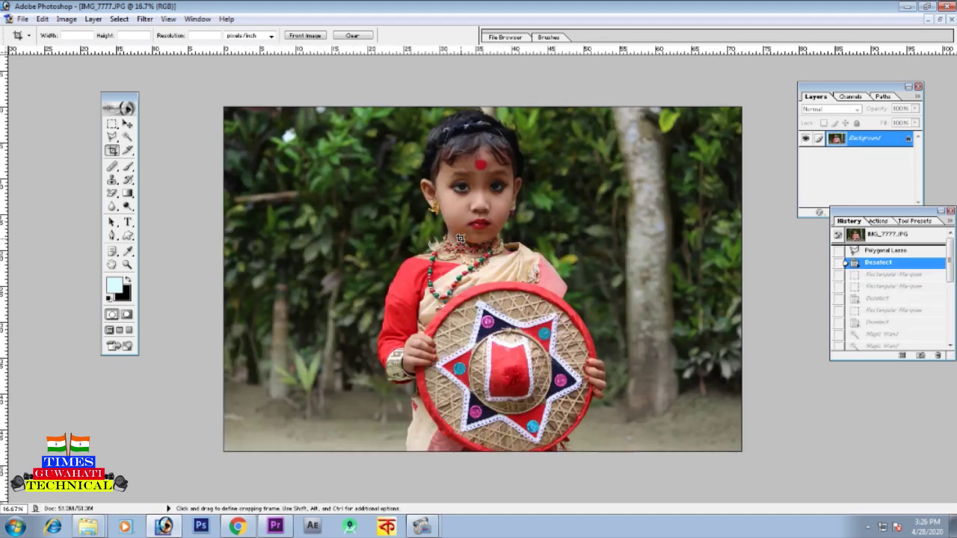
Try the Slice tool with three slices: over the foliage, the upper tree trunk and the lower trunk beside the shield
click(128, 151)
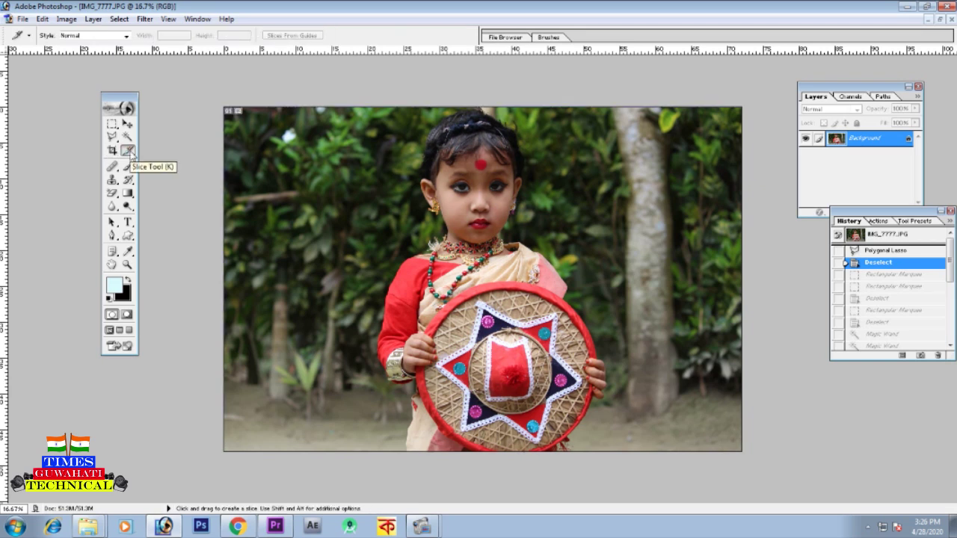
drag(247, 139, 563, 256)
drag(558, 142, 662, 274)
drag(576, 307, 662, 406)
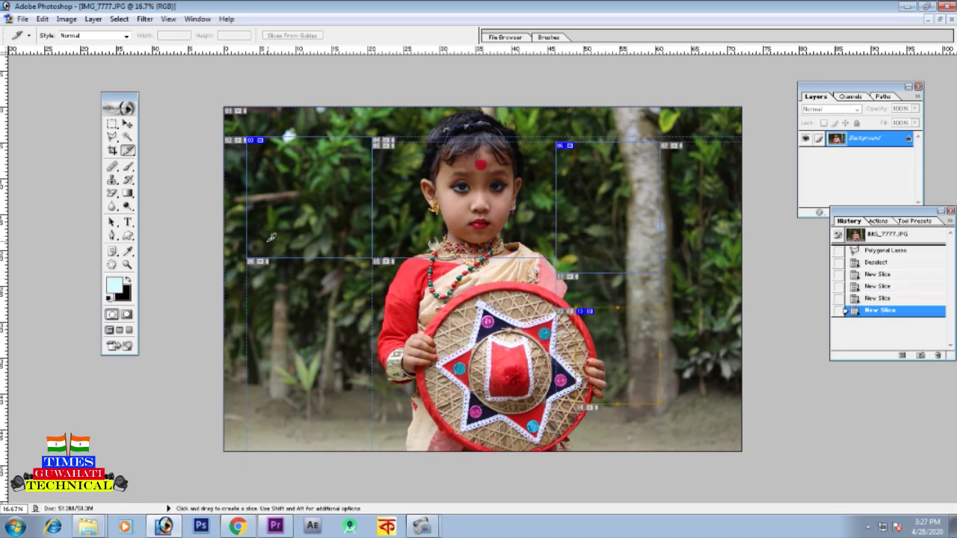
Revert the photo through the history to its original IMG_7777.JPG snapshot, clearing the slices and the lasso selection
click(112, 167)
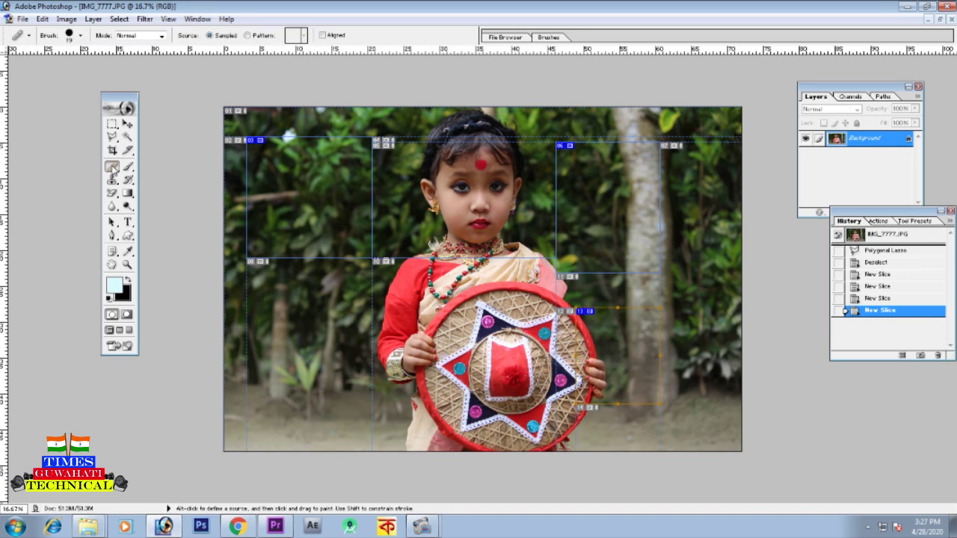
click(111, 124)
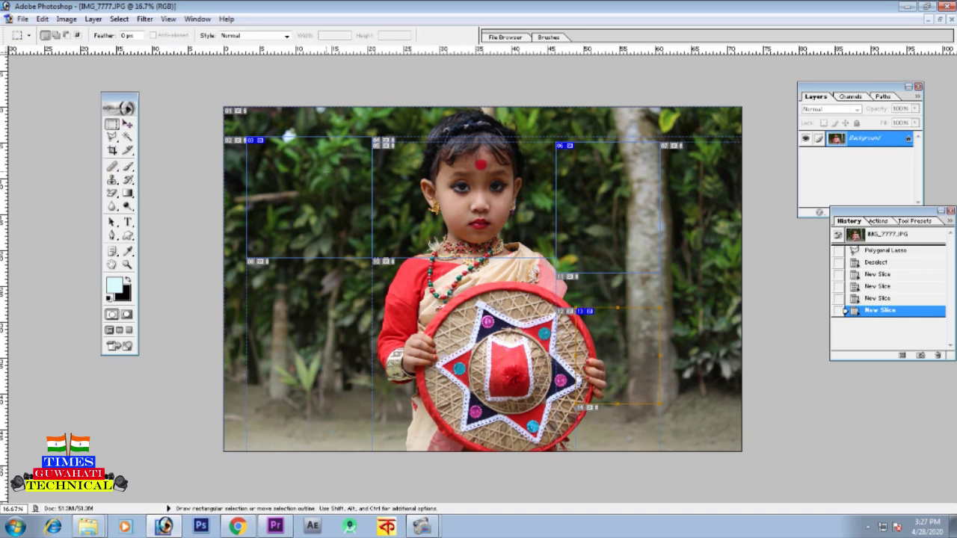
click(893, 287)
click(892, 264)
click(890, 253)
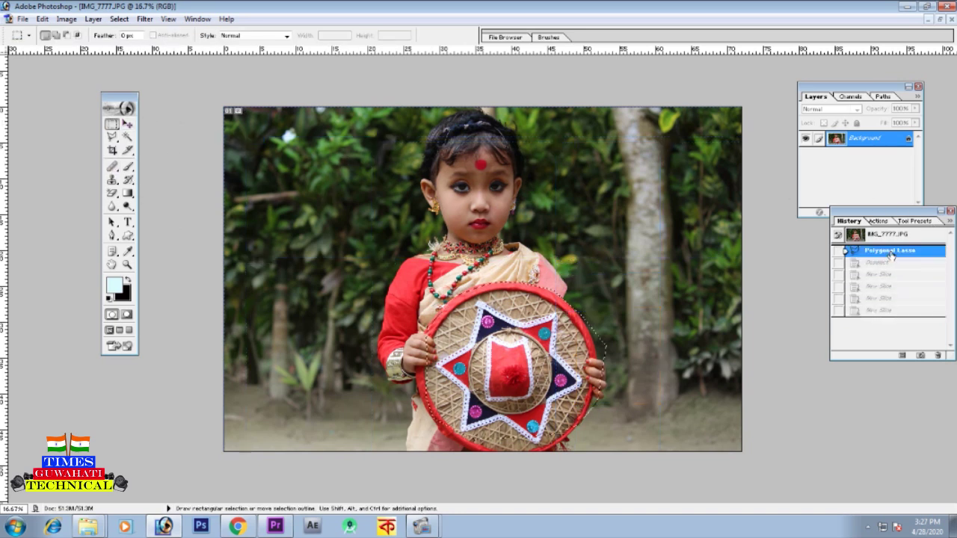
click(886, 237)
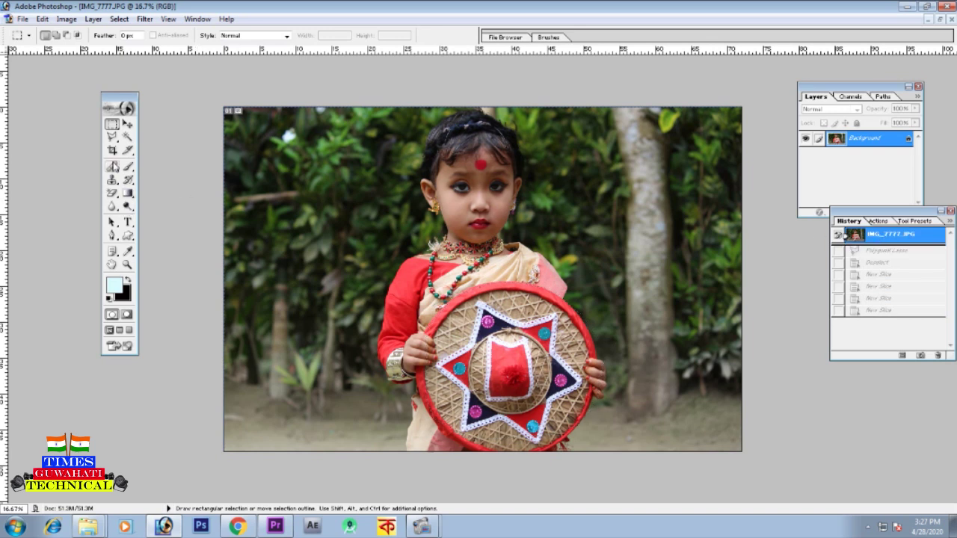
Sample the foliage with the Healing Brush and heal a spot in the background beside the girl's ear
click(112, 168)
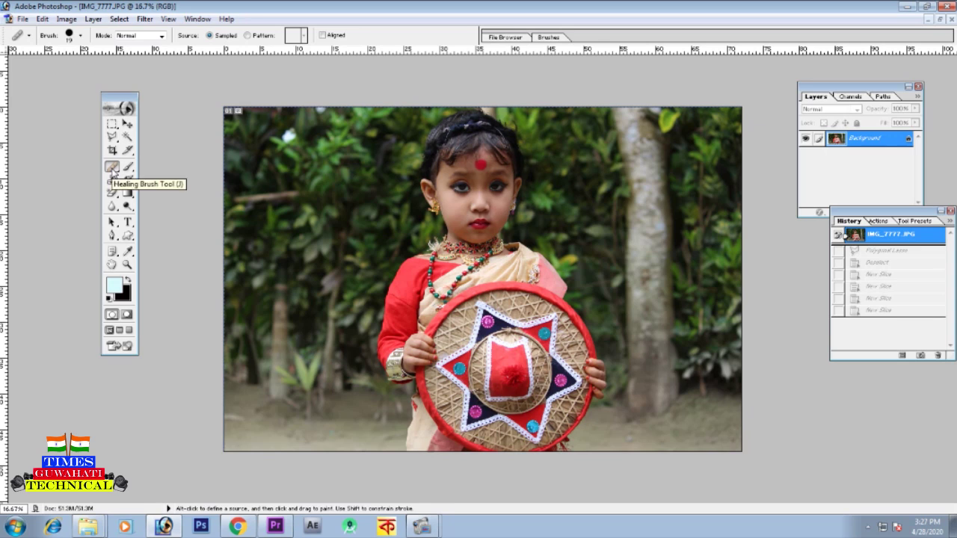
click(342, 161)
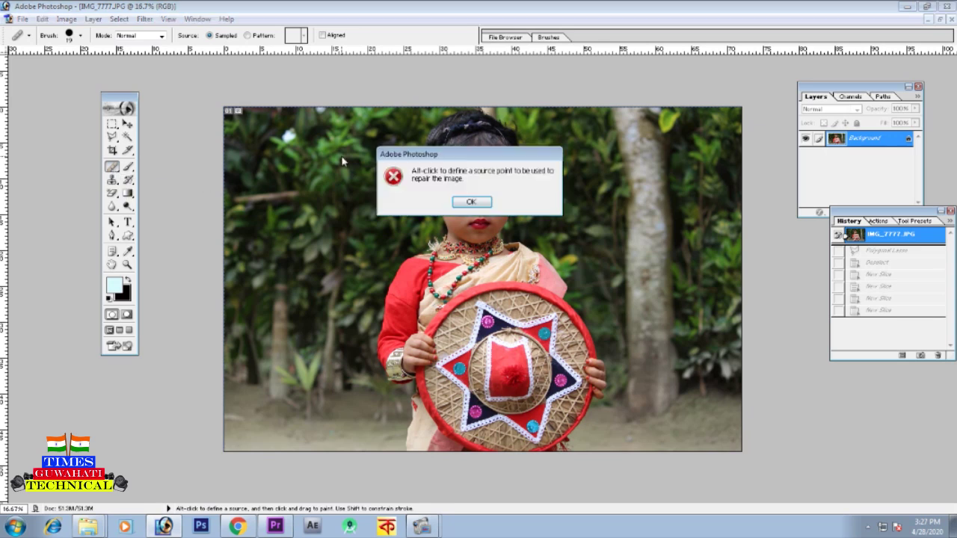
click(469, 203)
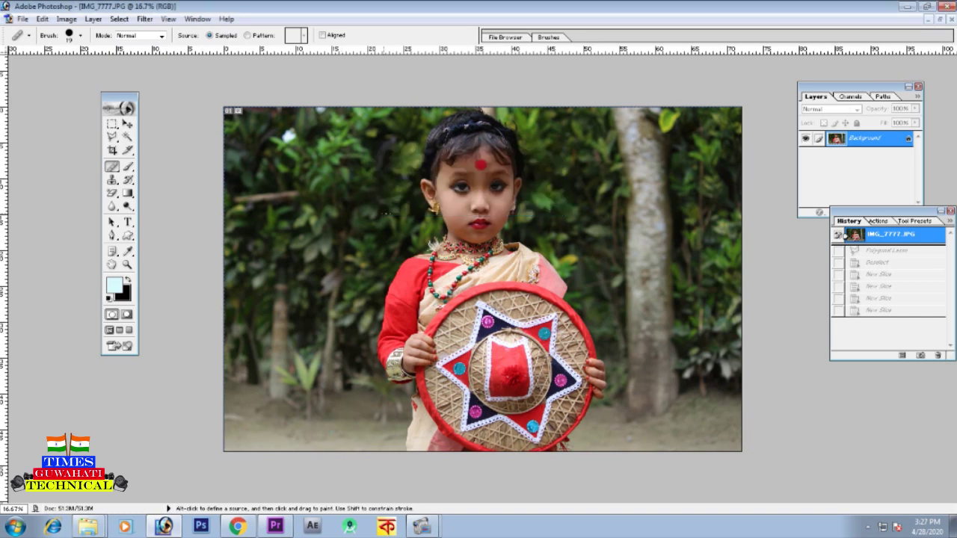
alt+click(314, 190)
click(386, 197)
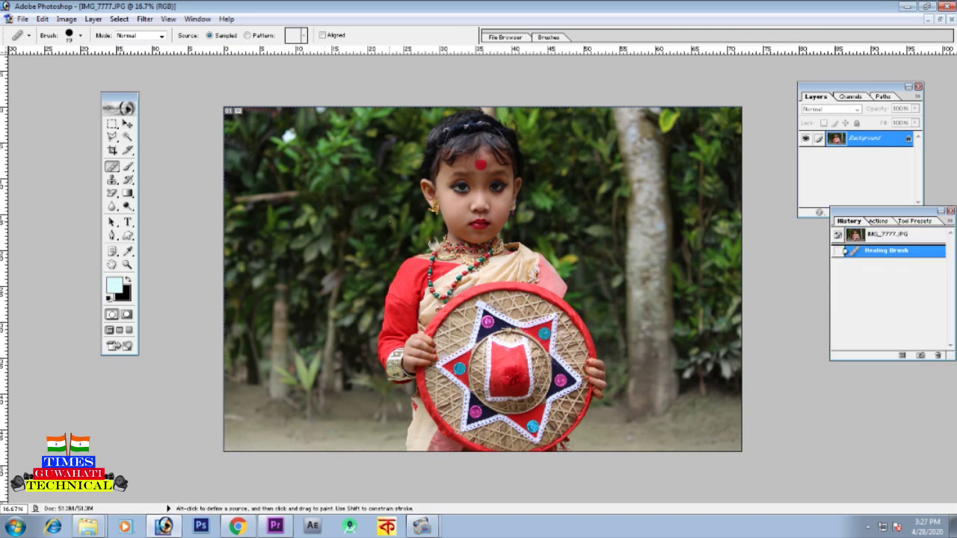
Sample the dark foliage as a new healing source and apply the Healing Brush to the girl's cheek
key(ctrl+plus)
key(ctrl+plus)
scroll(378, 218, up, 1)
alt+click(325, 200)
click(420, 172)
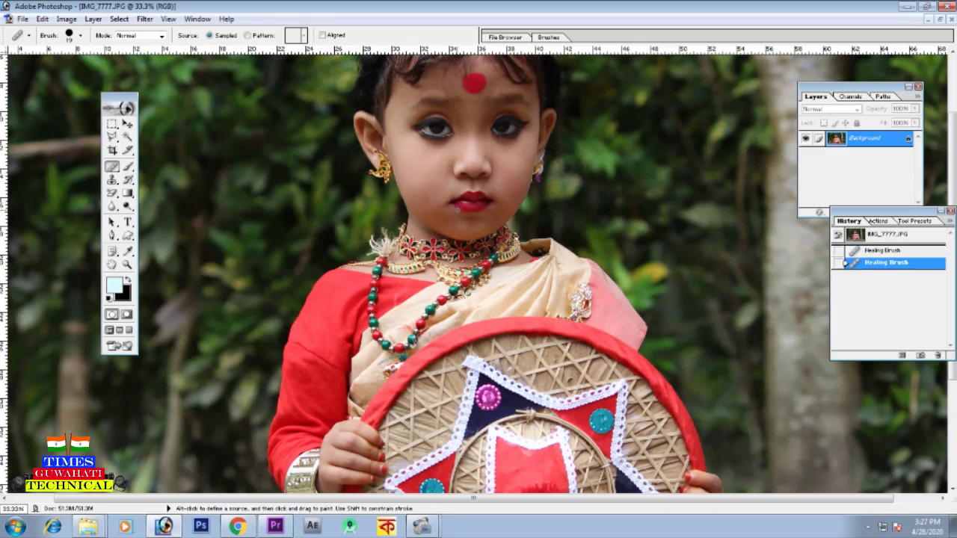
Set the Healing Brush diameter to 1697 px and apply it near the girl's face
scroll(478, 272, up, 1)
right_click(290, 202)
drag(307, 218, 397, 219)
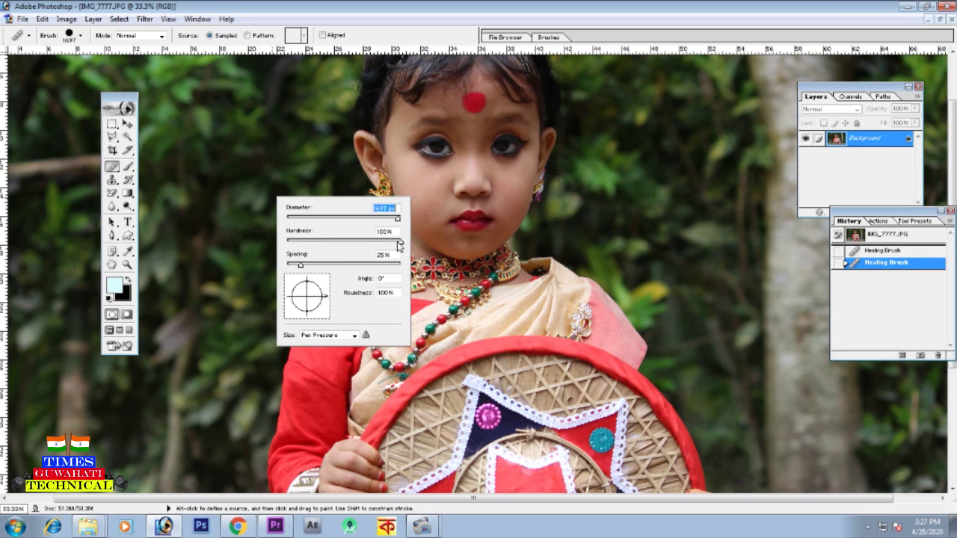
key(Return)
click(430, 196)
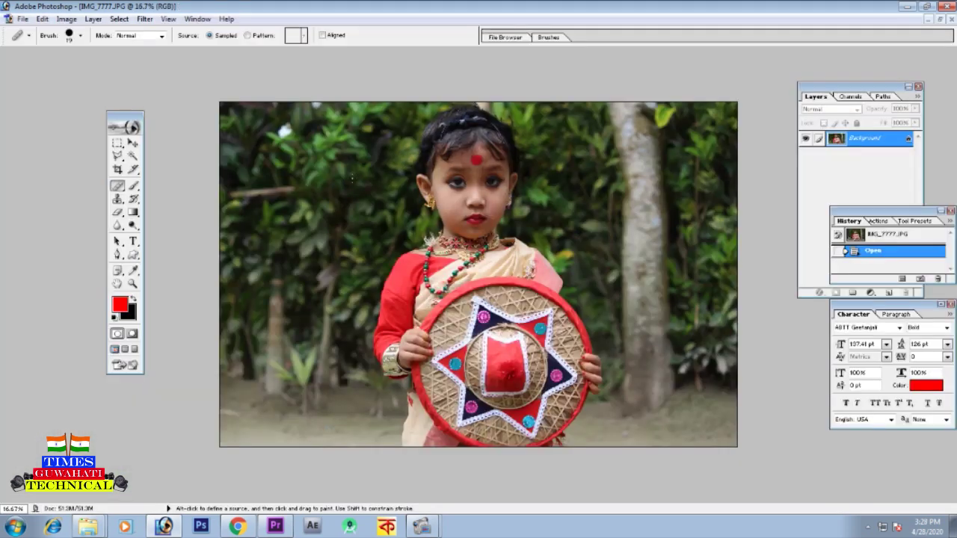
Set the Healing Brush diameter to about 360 px and try healing the white flower in the foliage
right_click(313, 198)
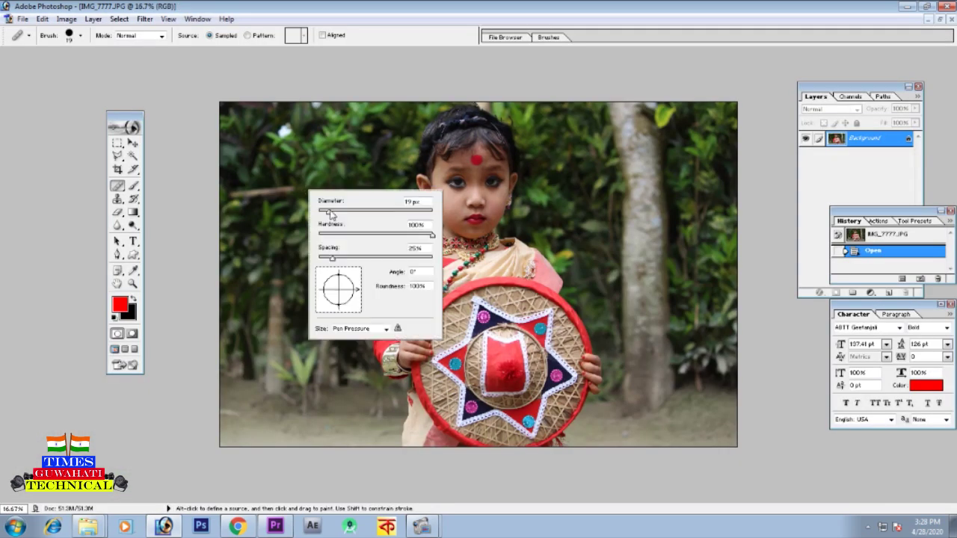
right_click(290, 178)
drag(314, 200, 398, 204)
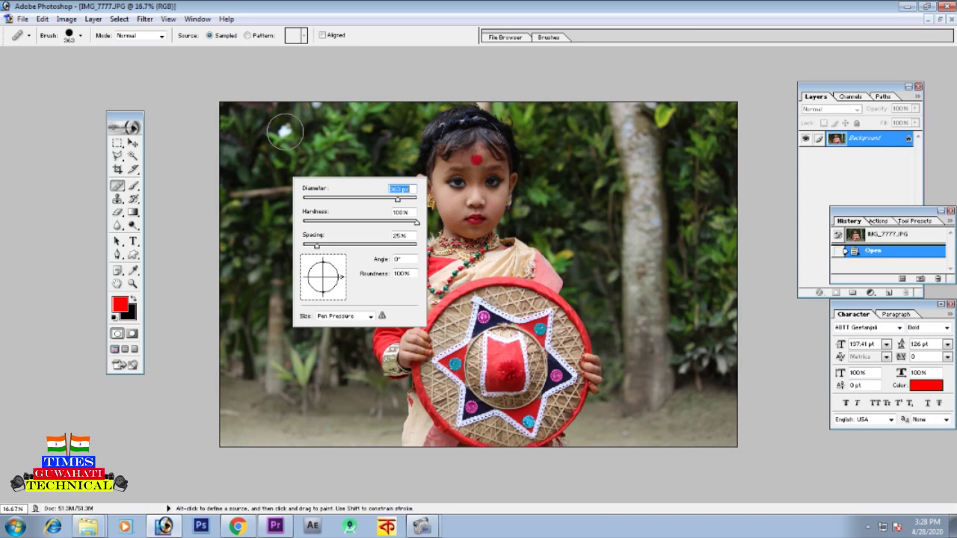
click(285, 132)
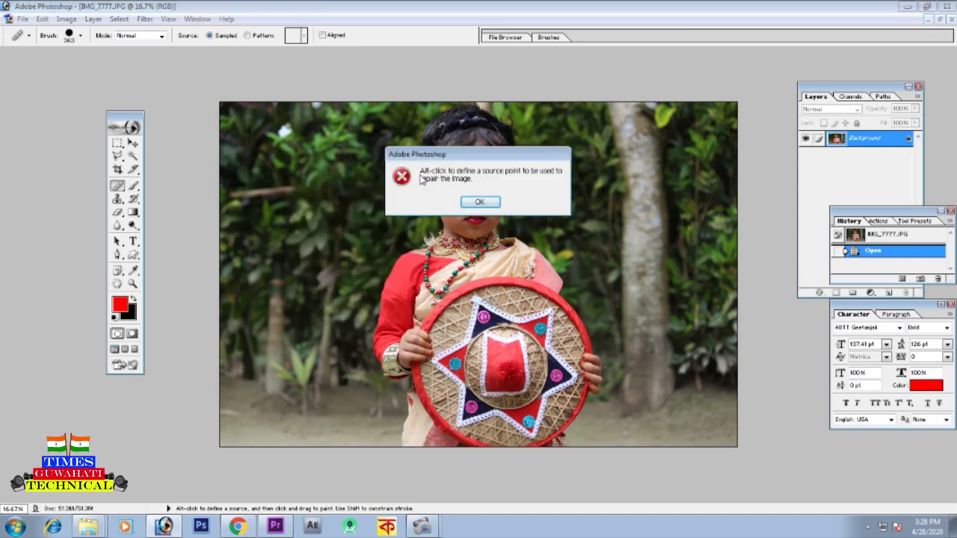
click(485, 204)
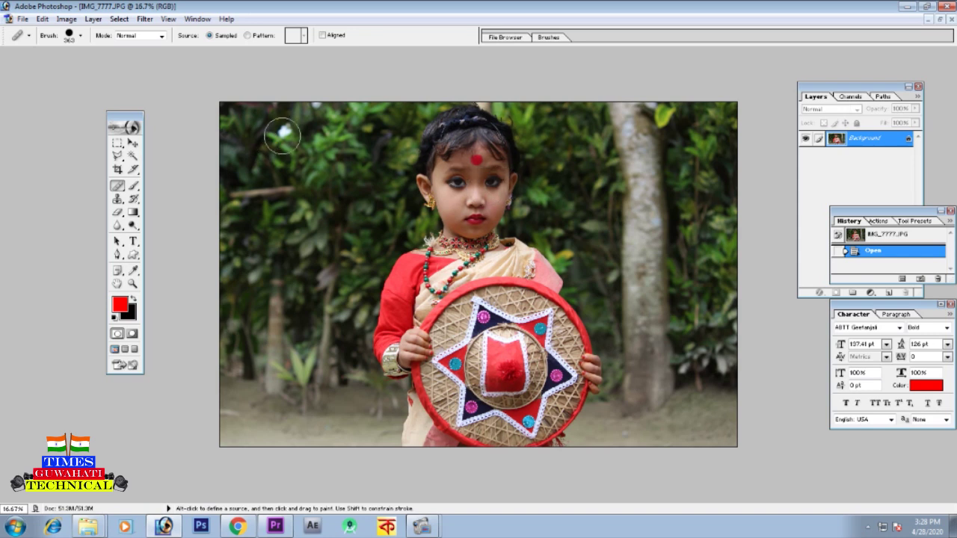
Sample the white flower as the healing source and try a Healing Brush stroke from the girl's eye down past her cheek
key(alt)
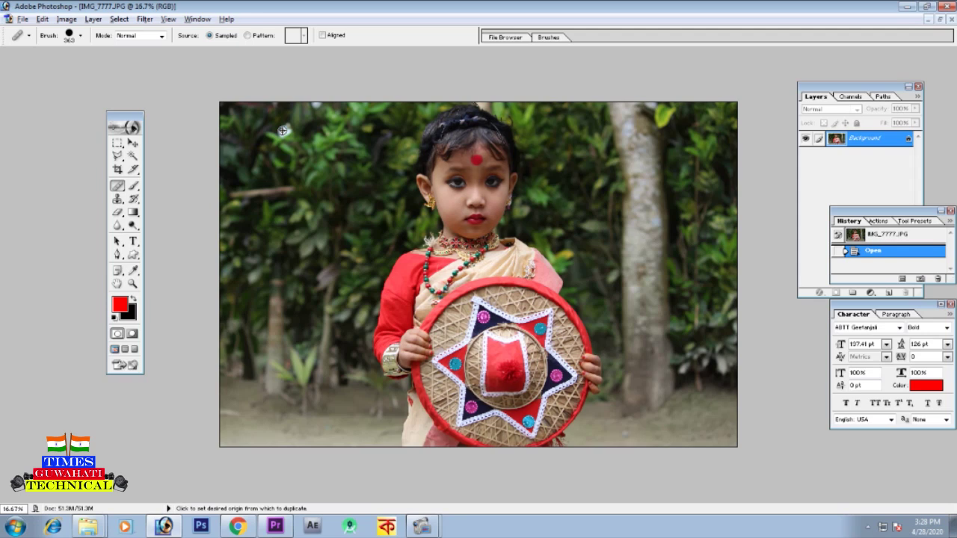
alt+click(282, 131)
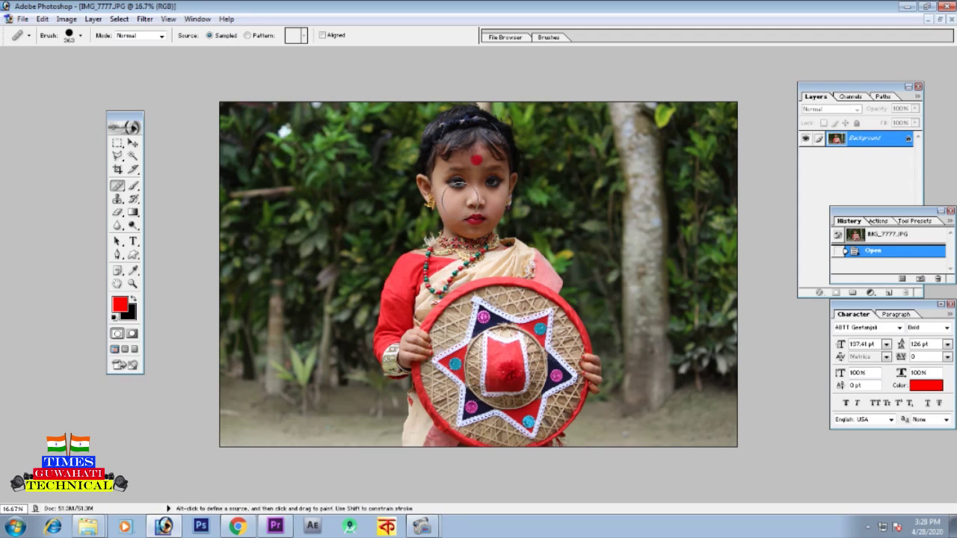
mouse_move(454, 183)
mouse_down()
mouse_move(470, 261)
mouse_move(490, 165)
mouse_move(456, 216)
mouse_move(467, 241)
mouse_move(496, 226)
mouse_move(414, 263)
mouse_move(400, 332)
mouse_move(442, 320)
mouse_move(426, 330)
mouse_move(473, 366)
mouse_move(488, 356)
mouse_move(536, 360)
mouse_move(596, 330)
mouse_move(576, 293)
mouse_move(625, 294)
mouse_move(548, 301)
mouse_move(579, 252)
mouse_move(633, 286)
mouse_move(649, 234)
mouse_move(667, 238)
mouse_move(632, 275)
mouse_move(684, 288)
mouse_move(422, 228)
mouse_up()
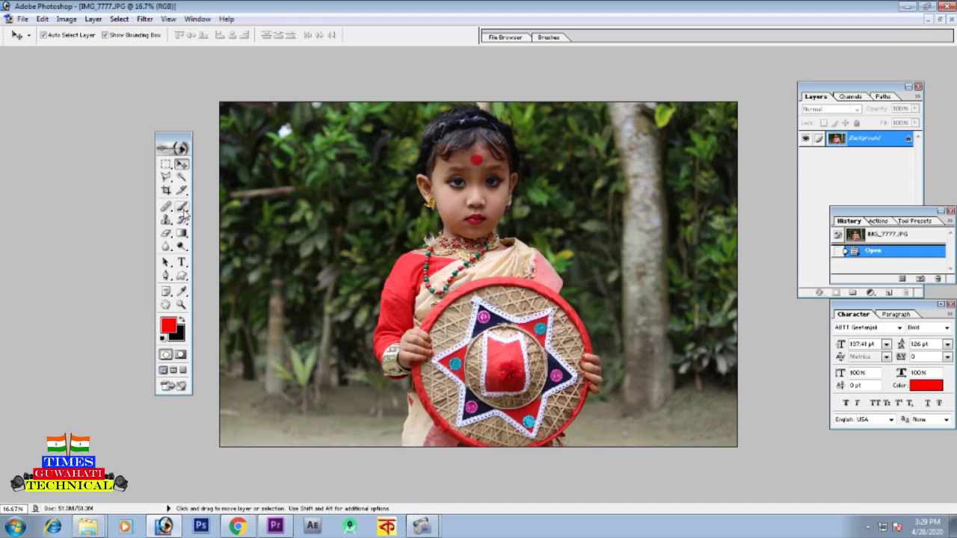
Choose the Brush tool and set the foreground color to green 03A124
click(181, 211)
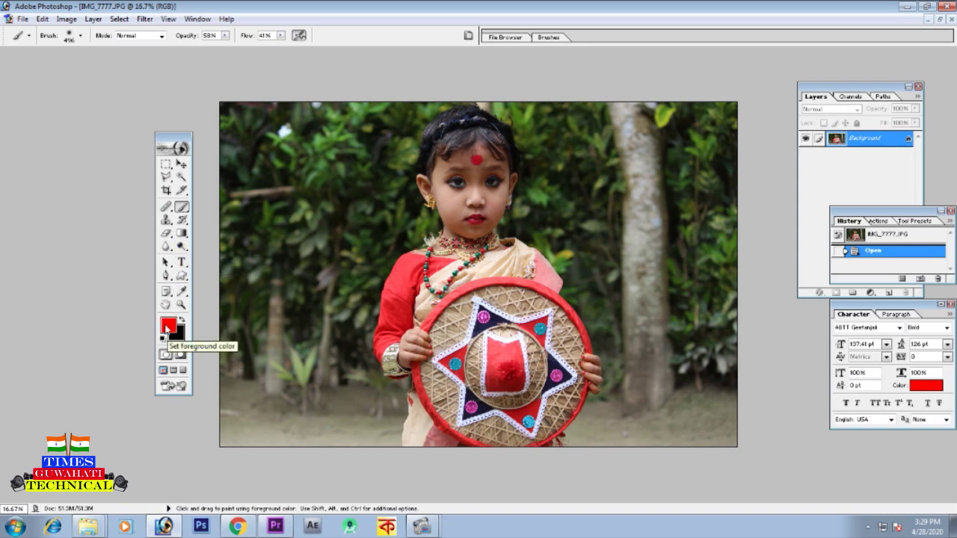
click(169, 326)
mouse_move(645, 148)
mouse_down()
mouse_move(576, 139)
mouse_move(645, 230)
mouse_up()
drag(678, 187, 666, 200)
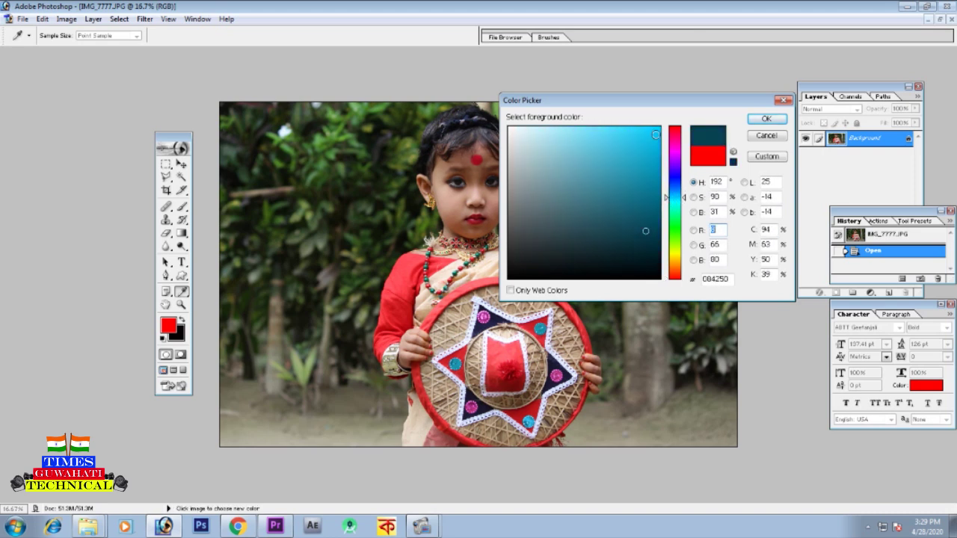
click(656, 135)
drag(671, 180, 675, 218)
drag(630, 156, 650, 127)
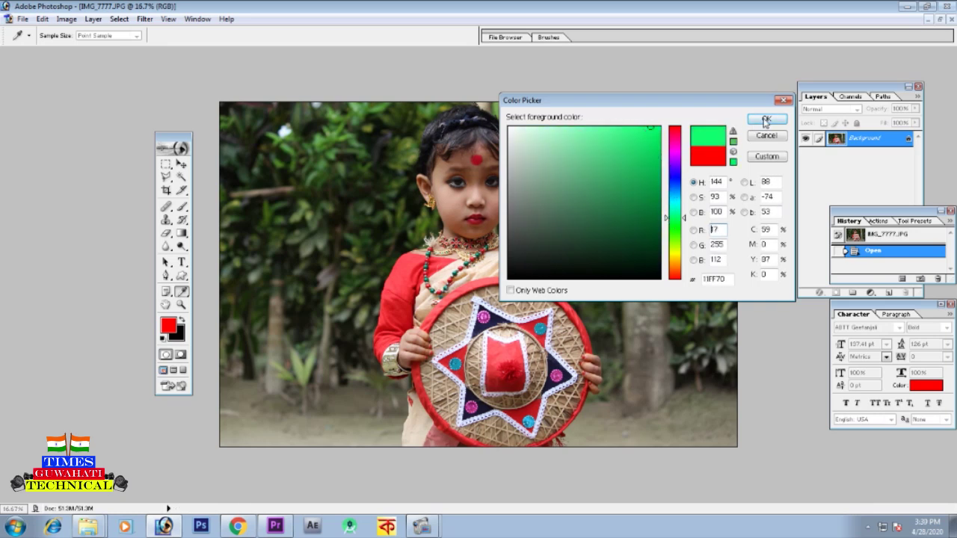
click(656, 151)
click(659, 183)
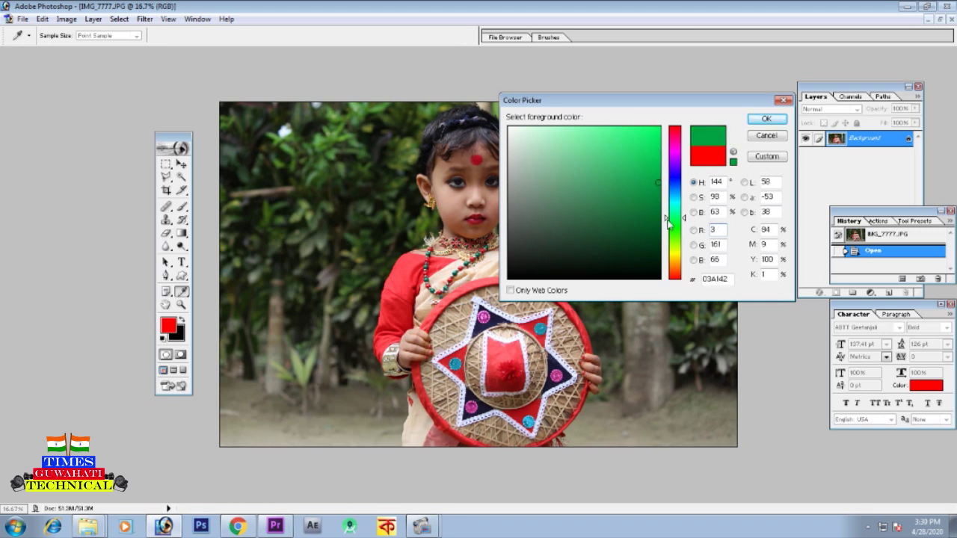
drag(670, 217, 672, 227)
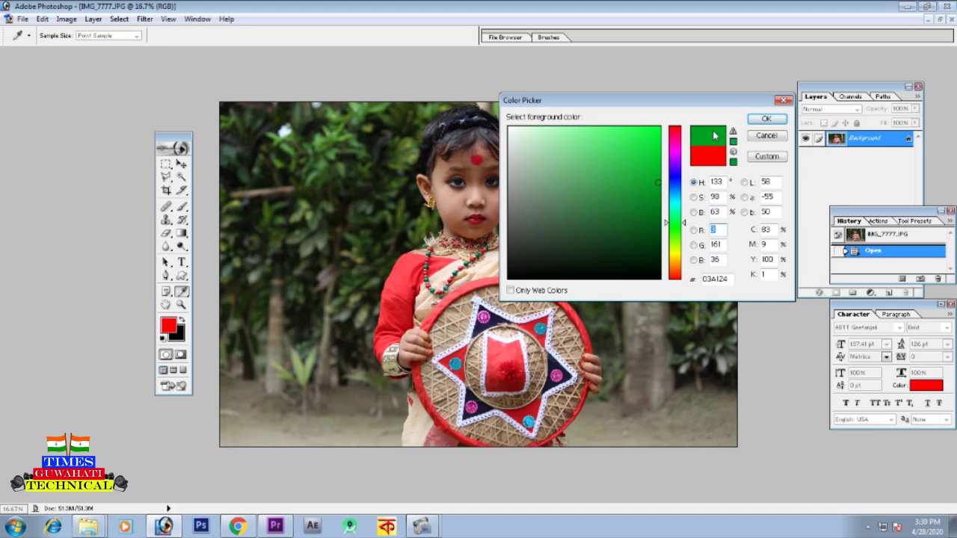
click(766, 119)
Set the brush diameter to 868 px, try a green dab on the foliage, and undo it
key(b)
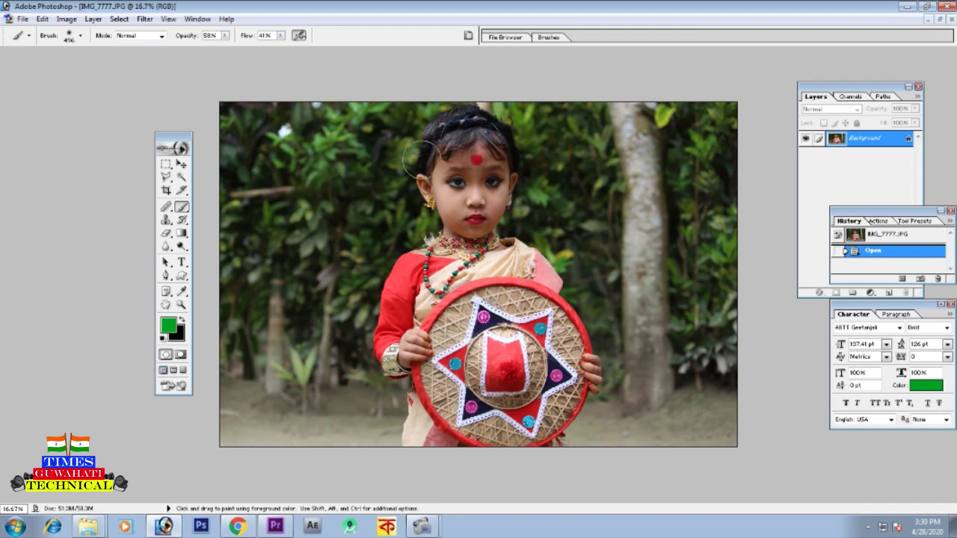
right_click(344, 169)
mouse_move(451, 198)
mouse_down()
mouse_move(384, 215)
mouse_move(434, 207)
mouse_move(459, 220)
mouse_move(449, 202)
mouse_move(411, 196)
mouse_move(455, 201)
mouse_up()
click(282, 160)
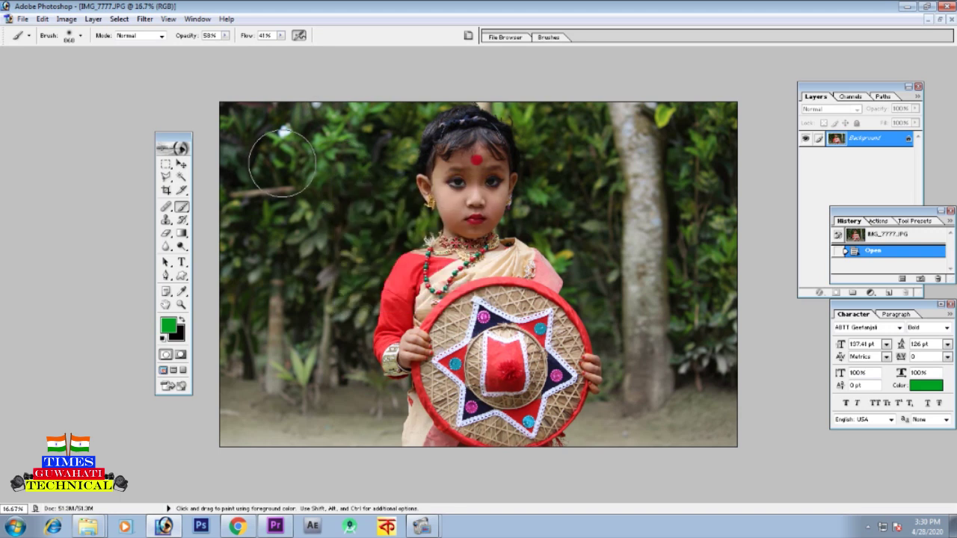
key(ctrl+z)
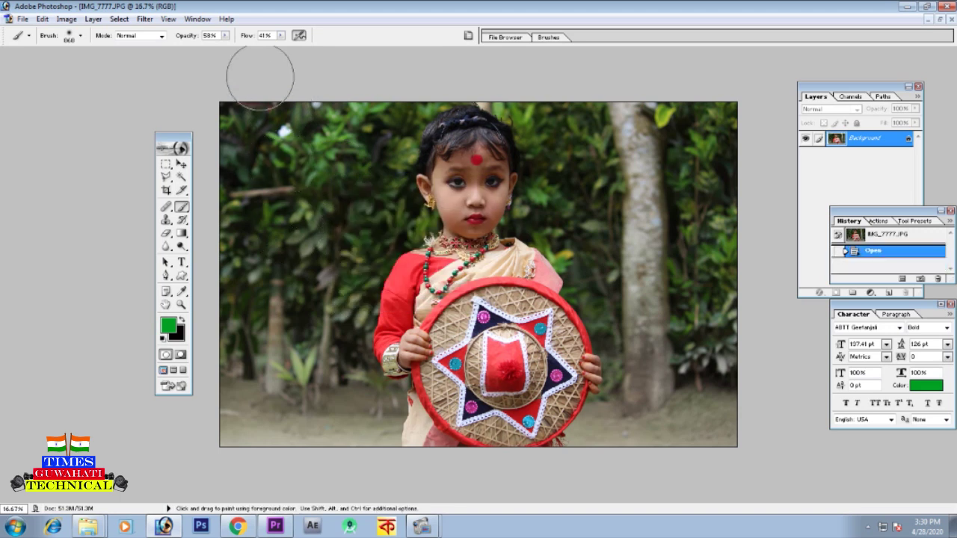
Dab green on the foliage beside the girl twice, using 100% flow and reducing the brush opacity to 53% for the second dab
click(225, 36)
drag(229, 48, 355, 58)
click(282, 37)
click(305, 142)
mouse_move(225, 35)
mouse_down()
mouse_move(227, 46)
mouse_move(202, 51)
mouse_up()
click(291, 225)
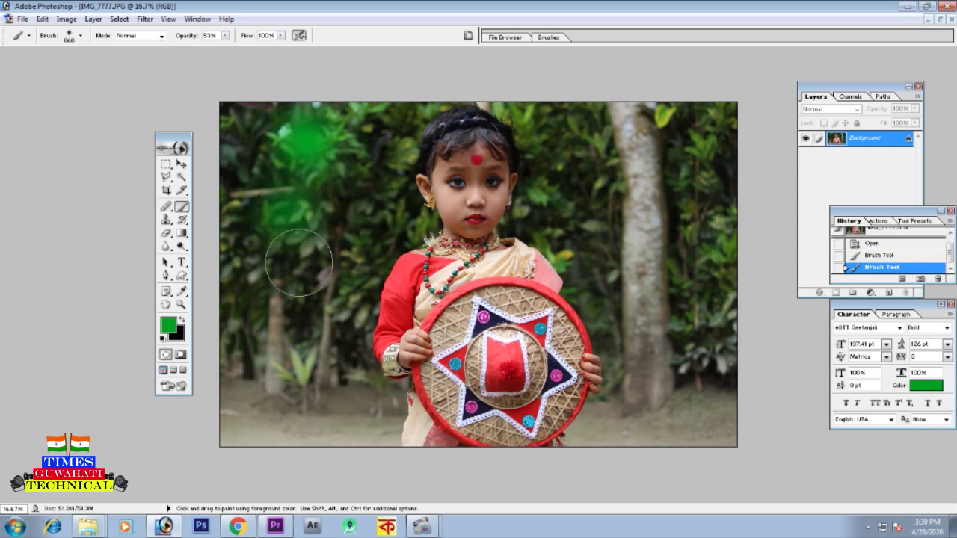
Set the brush flow to 60% and dab green on the foliage above the girl's shoulder
click(280, 35)
drag(287, 47, 256, 59)
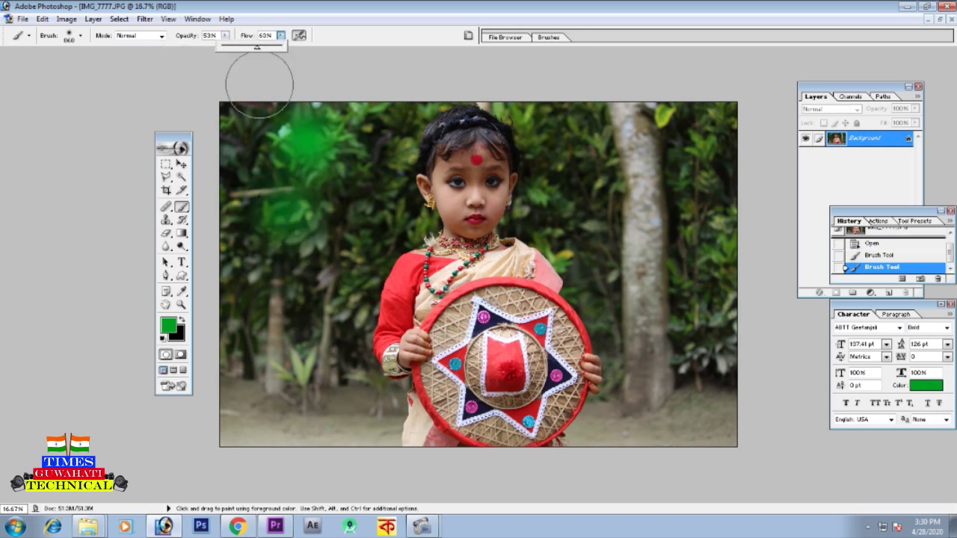
click(363, 217)
Set the brush diameter to 965 px and paint green over the background on both sides of the girl
right_click(318, 250)
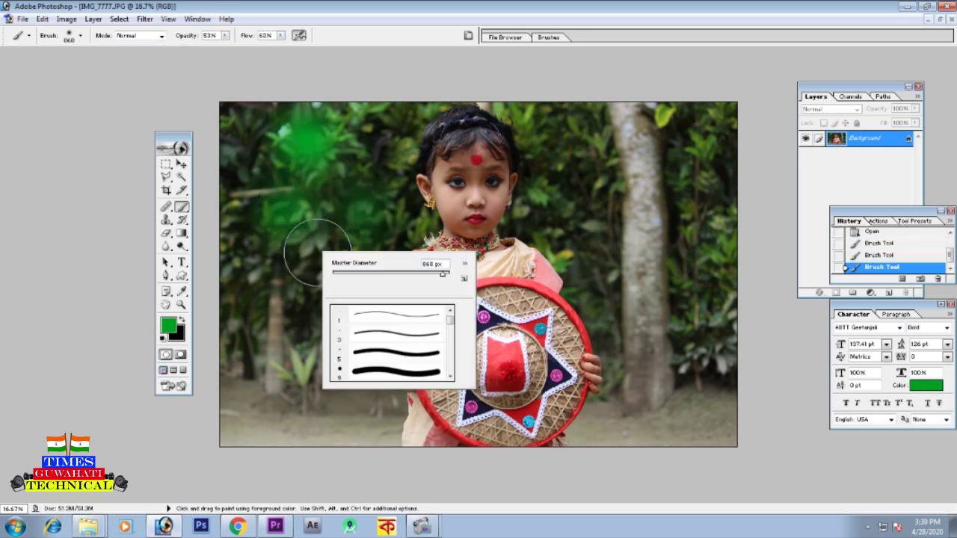
drag(444, 274, 446, 275)
mouse_move(290, 96)
mouse_down()
mouse_move(225, 123)
mouse_move(246, 427)
mouse_up()
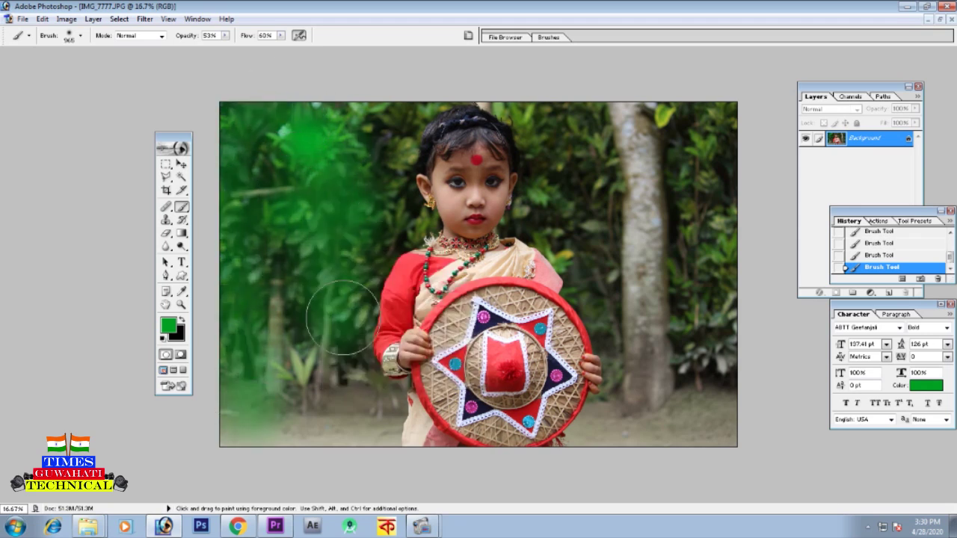
drag(393, 186, 331, 374)
drag(297, 282, 319, 448)
drag(559, 98, 582, 227)
drag(644, 166, 654, 228)
drag(709, 166, 722, 332)
drag(628, 286, 644, 321)
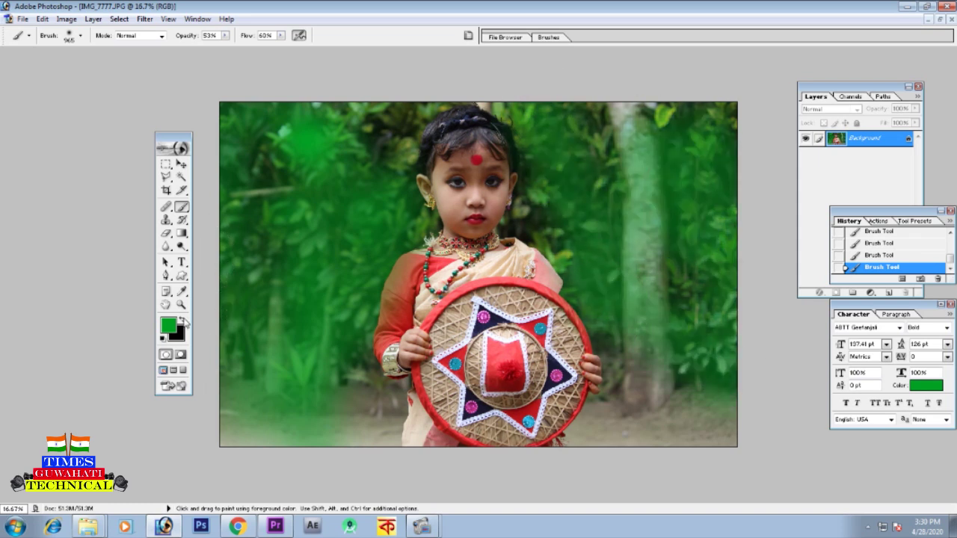
Set the foreground color to bright red and paint broad strokes over the background on both sides of the girl
click(169, 325)
click(676, 127)
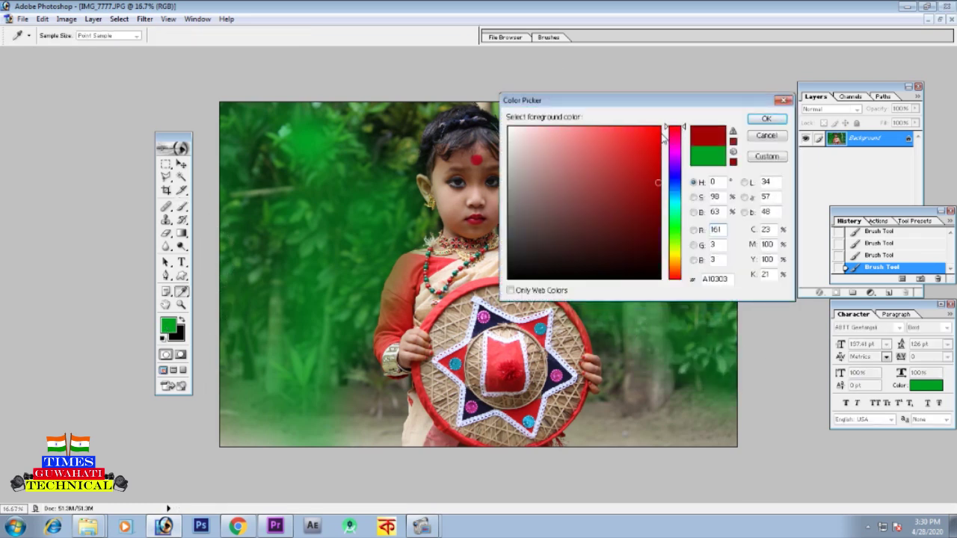
click(661, 128)
click(766, 119)
mouse_move(359, 119)
mouse_down()
mouse_move(337, 202)
mouse_move(321, 423)
mouse_up()
mouse_move(643, 208)
mouse_down()
mouse_move(711, 273)
mouse_move(701, 323)
mouse_up()
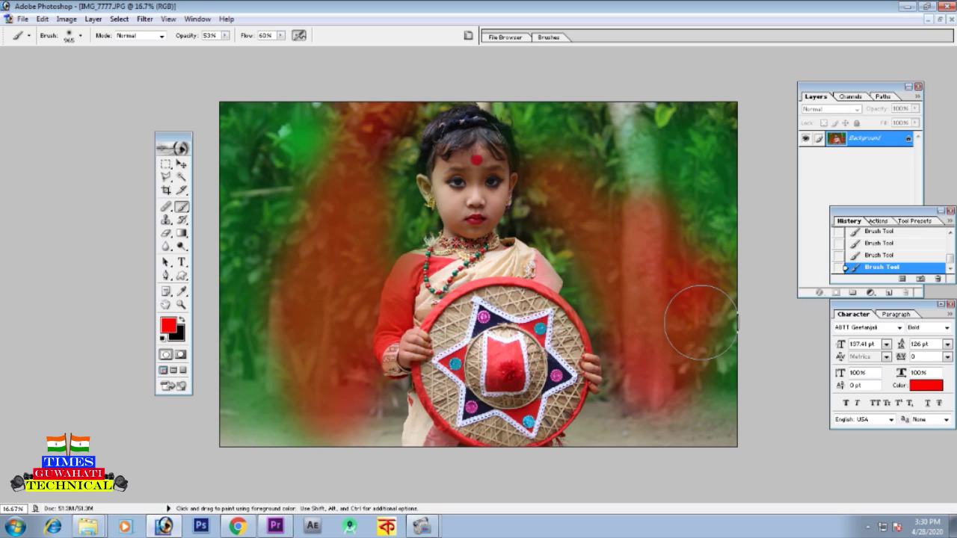
Set the Clone Stamp brush diameter to 194 px and sample a source point on the foliage beside the girl
click(167, 221)
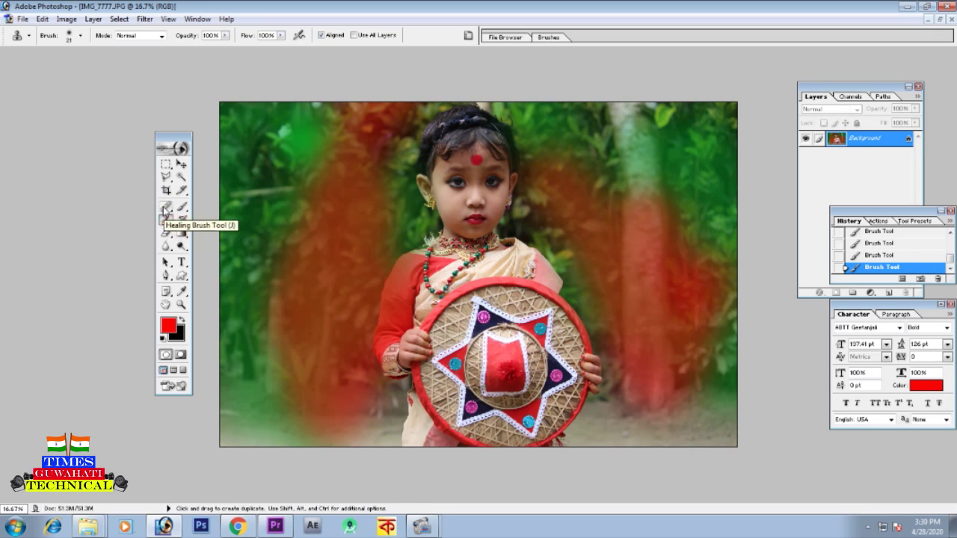
right_click(339, 201)
mouse_move(373, 225)
mouse_down()
mouse_move(442, 229)
mouse_move(460, 203)
mouse_move(457, 220)
mouse_move(496, 185)
mouse_move(447, 179)
mouse_move(475, 174)
mouse_move(493, 200)
mouse_move(499, 189)
mouse_move(452, 215)
mouse_move(458, 154)
mouse_move(455, 200)
mouse_move(479, 194)
mouse_up()
alt+click(320, 206)
Revert the photo to its original IMG_7777.JPG history snapshot, discarding the red and green brush strokes
click(881, 267)
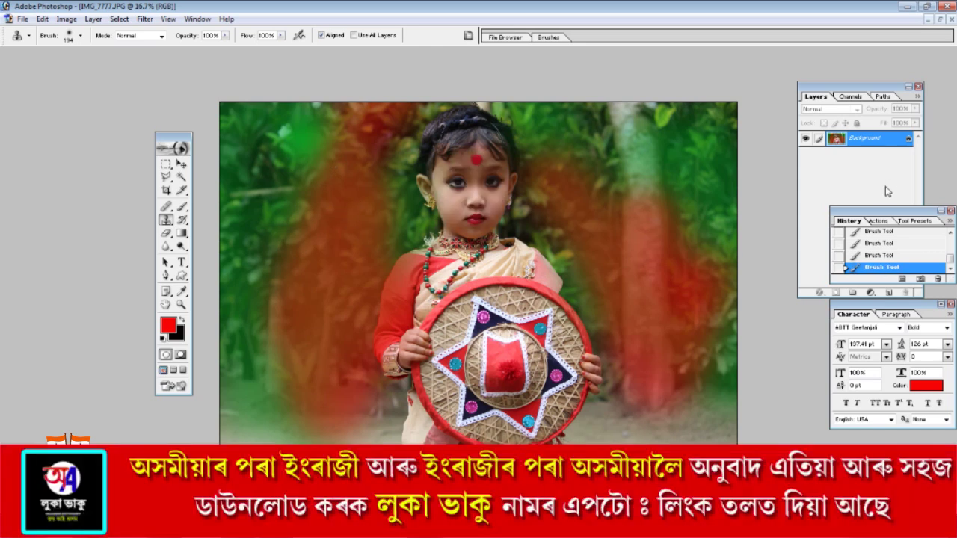
click(885, 247)
scroll(886, 247, up, 3)
scroll(886, 249, up, 5)
click(890, 234)
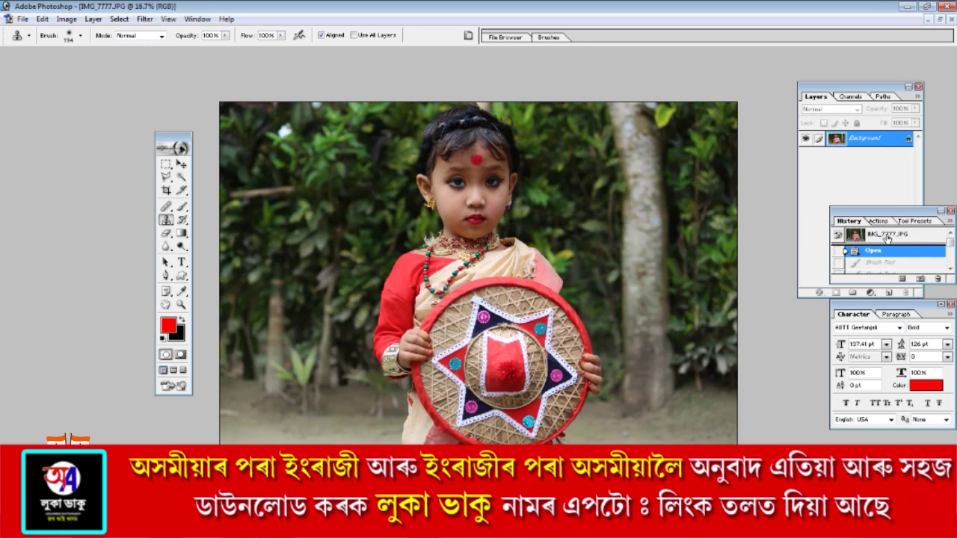
Paint short History Brush strokes on the foliage beside the girl, and revert to the IMG_7777.JPG snapshot
click(181, 221)
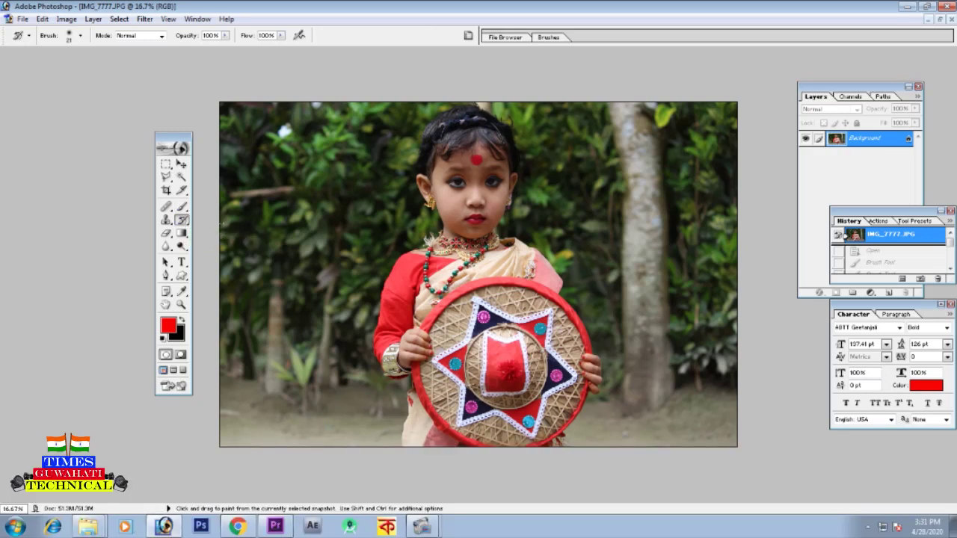
mouse_move(358, 277)
mouse_down()
mouse_move(402, 249)
mouse_move(362, 275)
mouse_up()
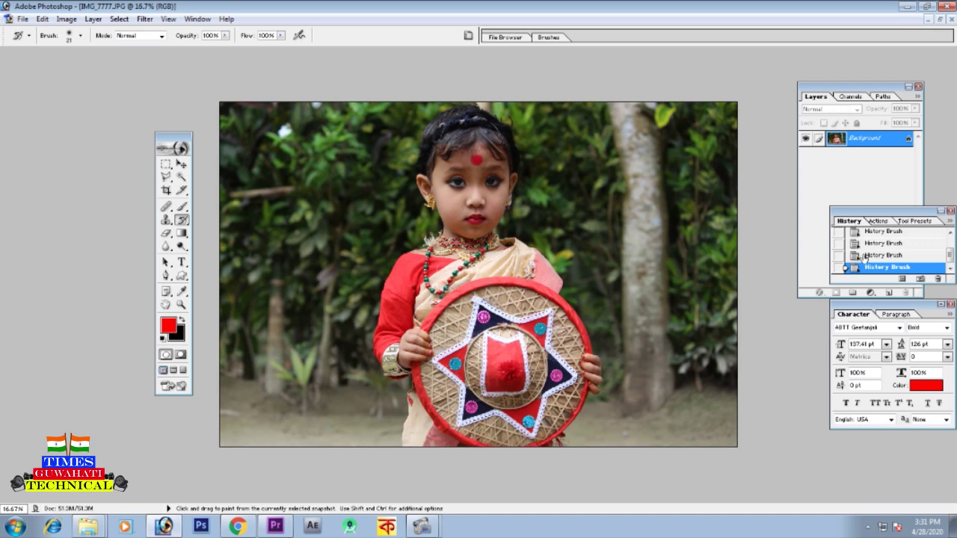
scroll(868, 255, up, 3)
click(875, 235)
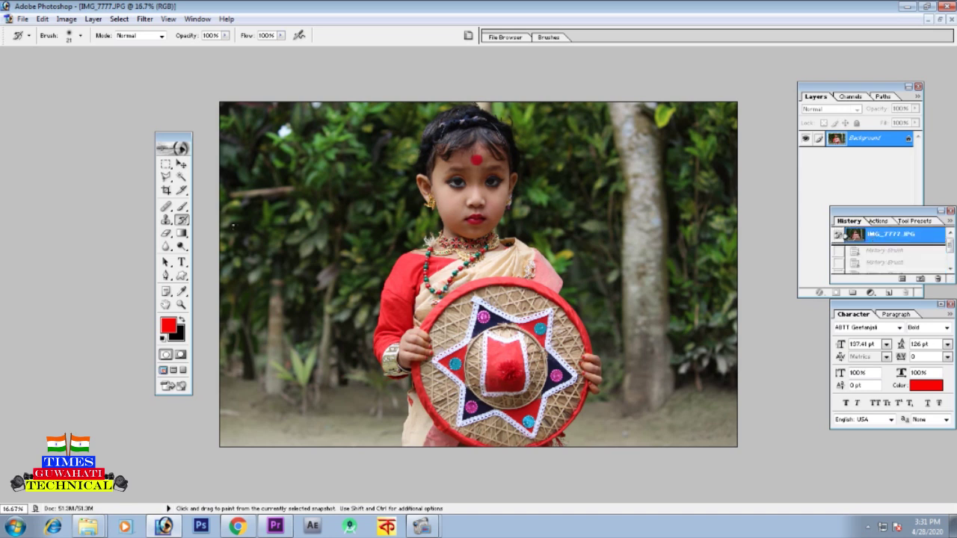
Dab the Eraser on the foliage, raise its opacity to 100%, and erase long black strokes beside the girl
click(167, 234)
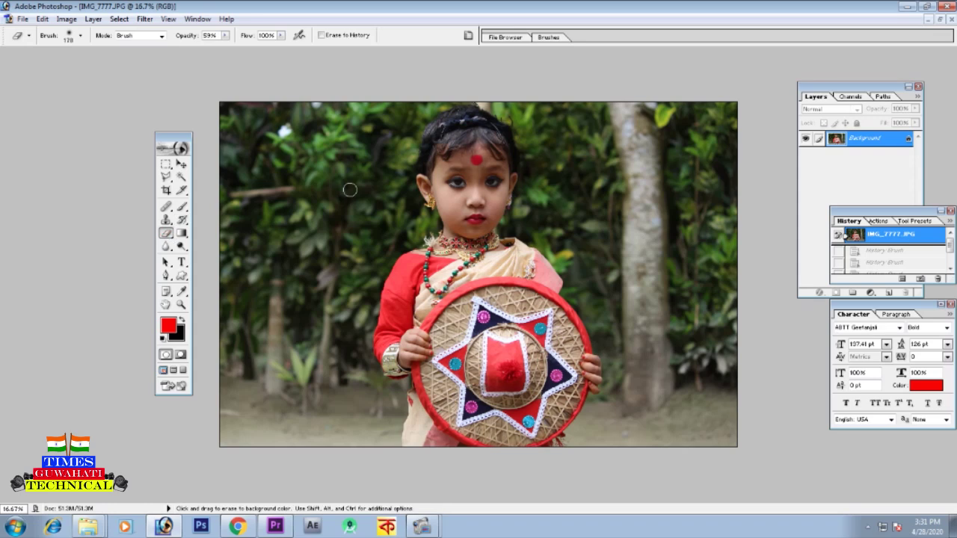
click(332, 234)
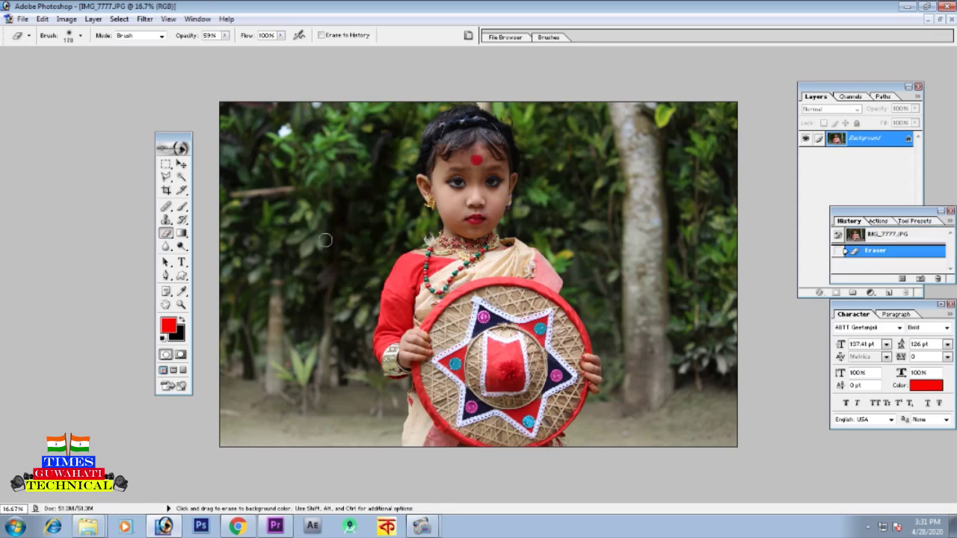
click(225, 37)
drag(224, 47, 278, 54)
mouse_move(273, 190)
mouse_down()
mouse_move(296, 276)
mouse_move(314, 181)
mouse_move(214, 409)
mouse_move(176, 430)
mouse_move(235, 432)
mouse_up()
mouse_move(287, 328)
mouse_down()
mouse_move(351, 180)
mouse_move(373, 180)
mouse_move(316, 367)
mouse_up()
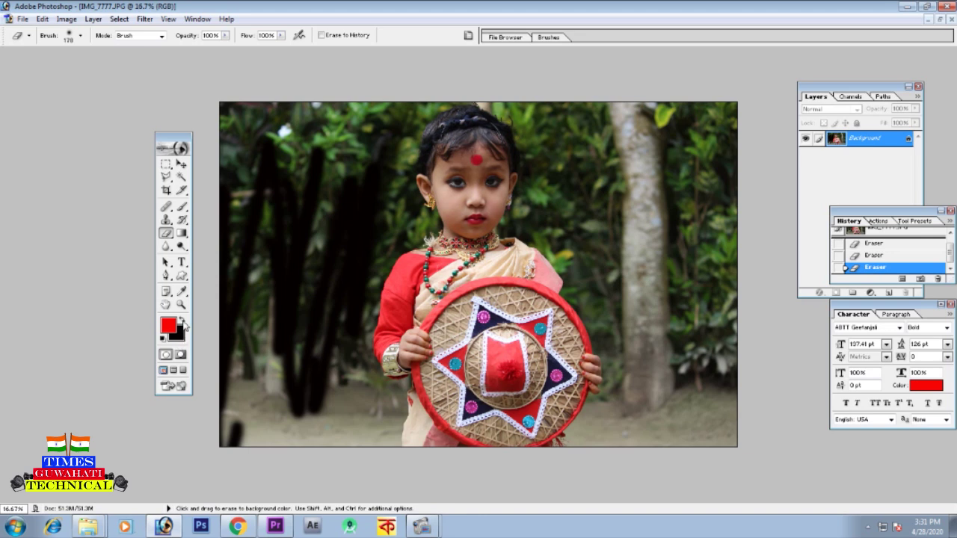
Set the background color to white and erase white strokes over the black ones beside the girl
click(179, 332)
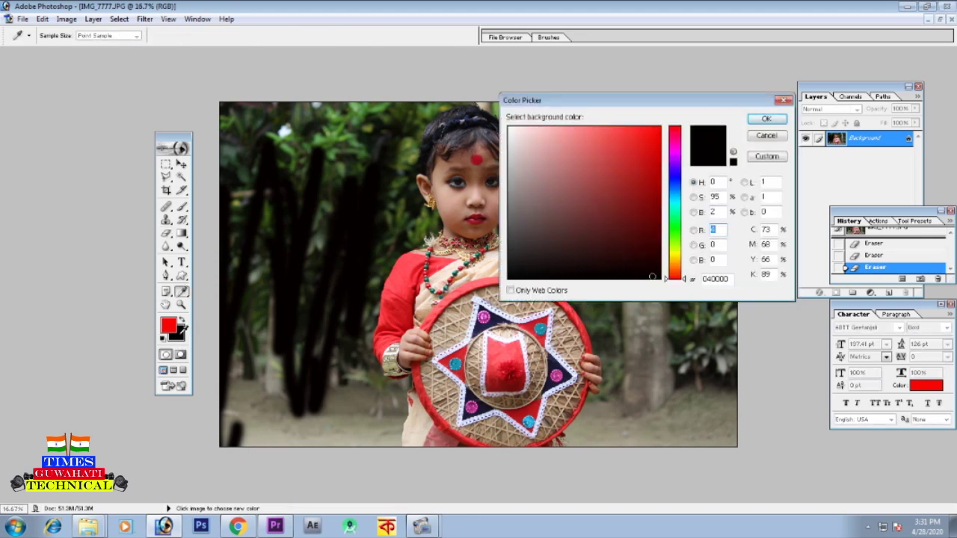
drag(508, 138, 511, 126)
click(769, 120)
mouse_move(248, 292)
mouse_down()
mouse_move(276, 389)
mouse_move(309, 373)
mouse_move(293, 387)
mouse_move(288, 306)
mouse_move(347, 253)
mouse_move(334, 360)
mouse_move(320, 281)
mouse_up()
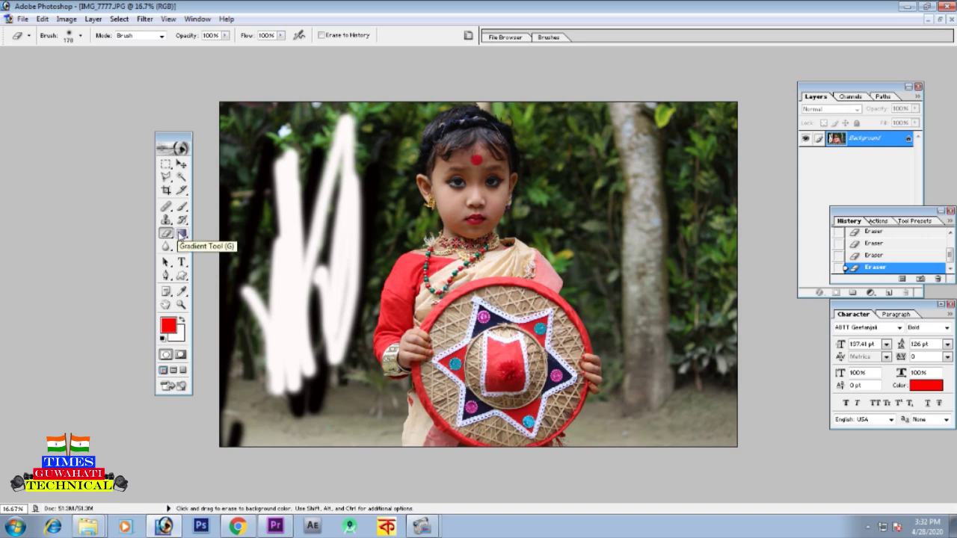
Fill the image with a diagonal red-to-white linear gradient using the Foreground to Background preset
click(181, 234)
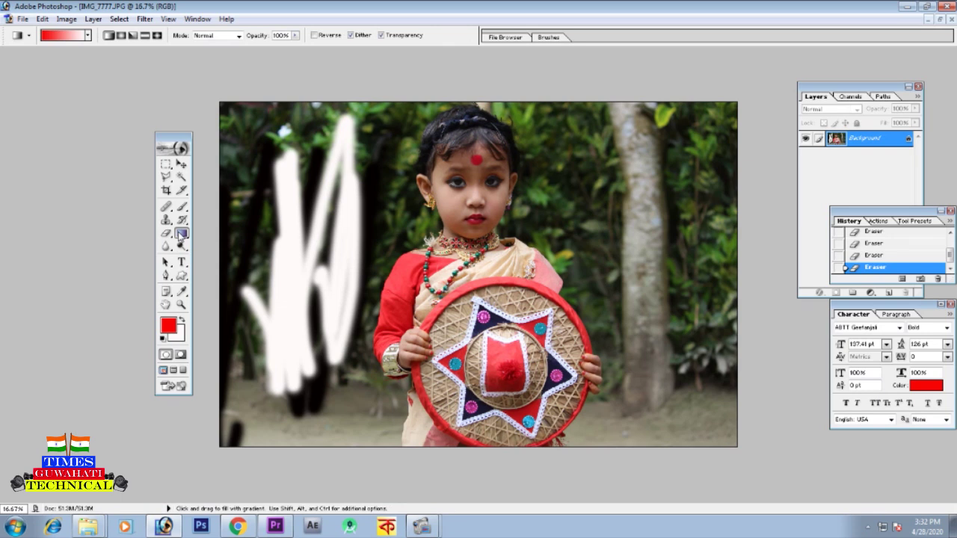
click(60, 38)
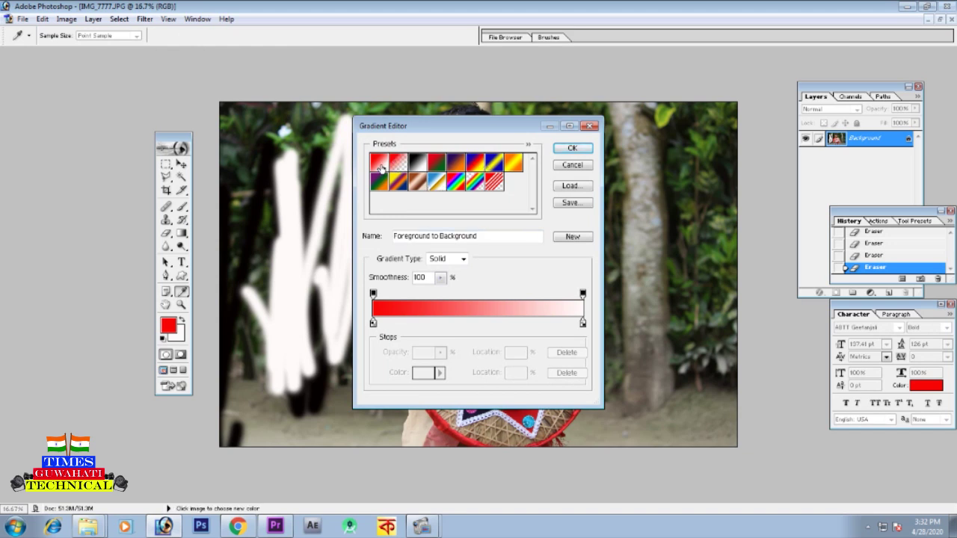
click(570, 150)
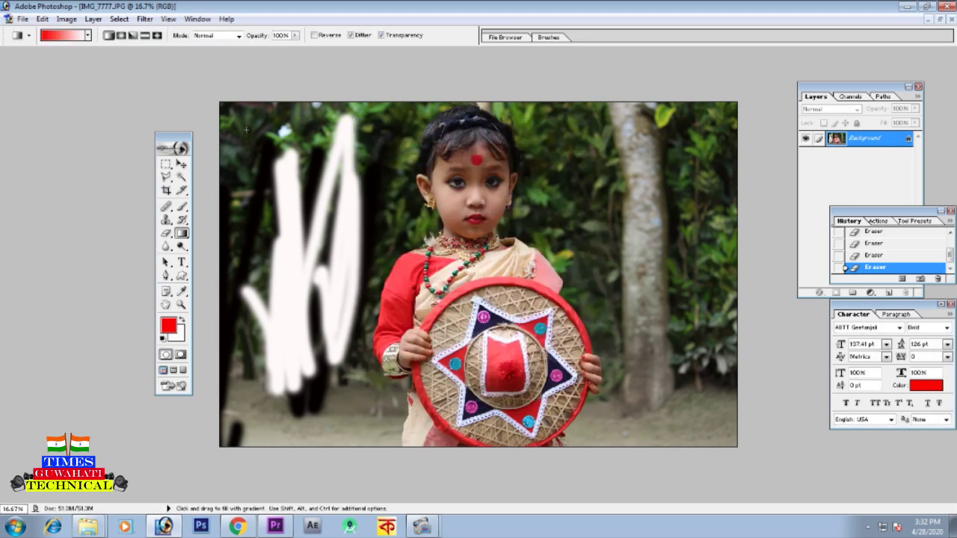
drag(298, 154, 708, 394)
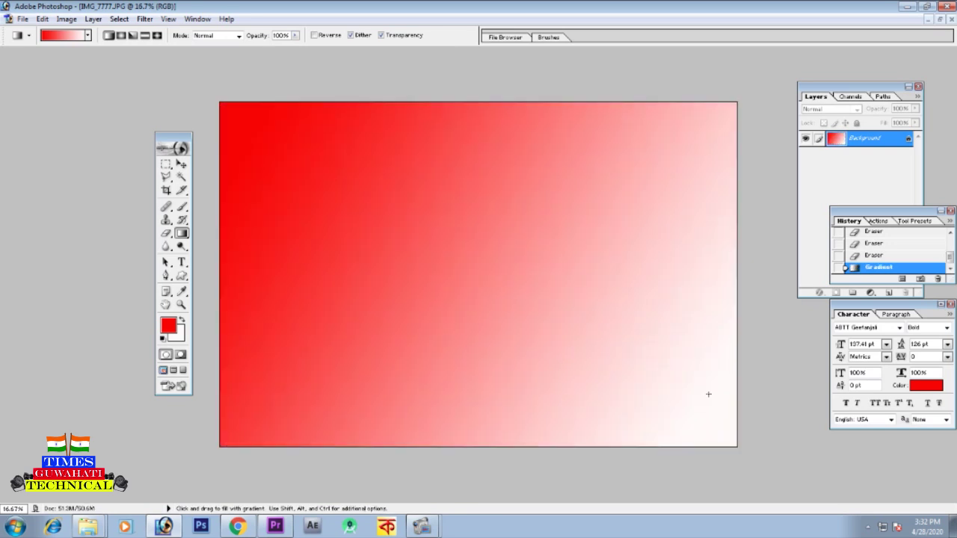
Undo the gradient fill and revert the photo to its original IMG_7777.JPG history snapshot
key(ctrl)
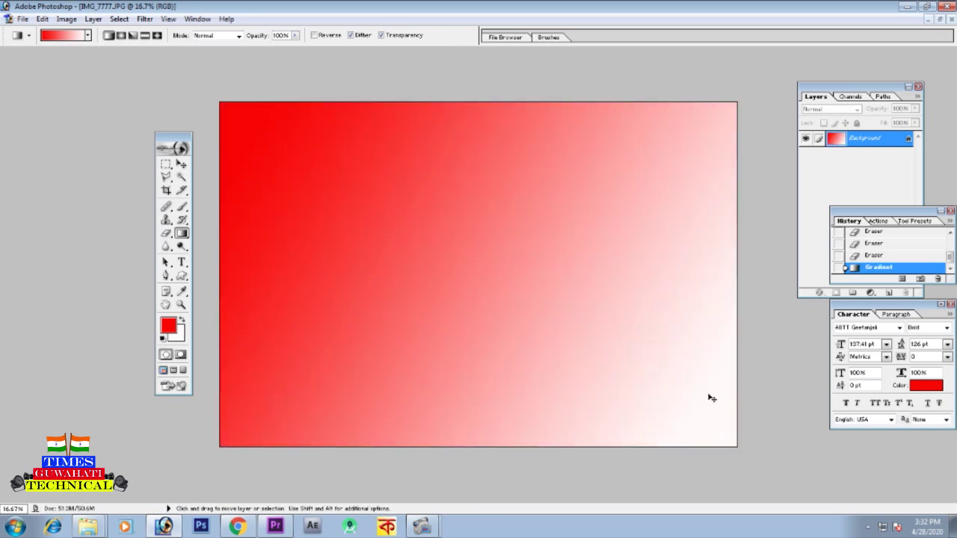
key(ctrl+z)
click(888, 254)
scroll(888, 251, up, 3)
click(849, 237)
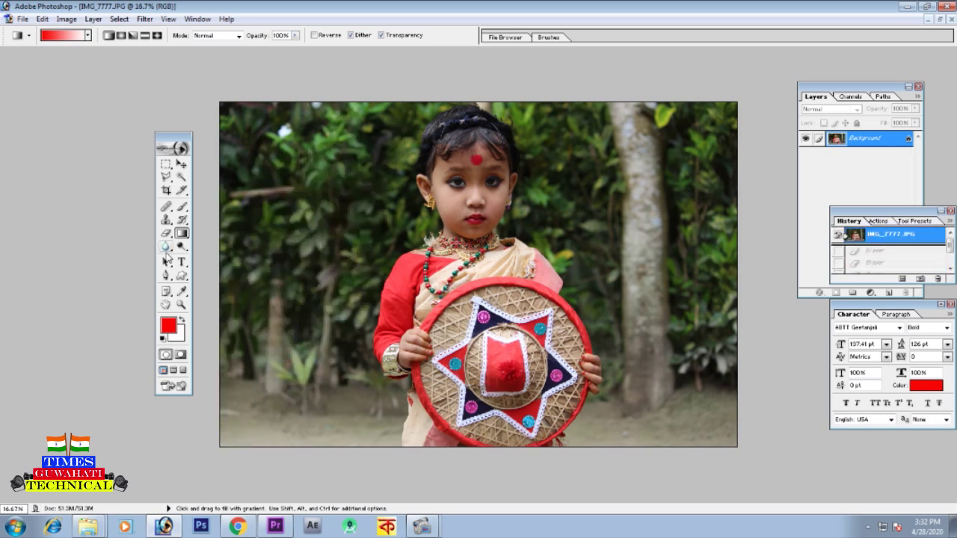
Dab the Blur tool on the girl's face, and apply more blur strokes at 100% strength
click(166, 248)
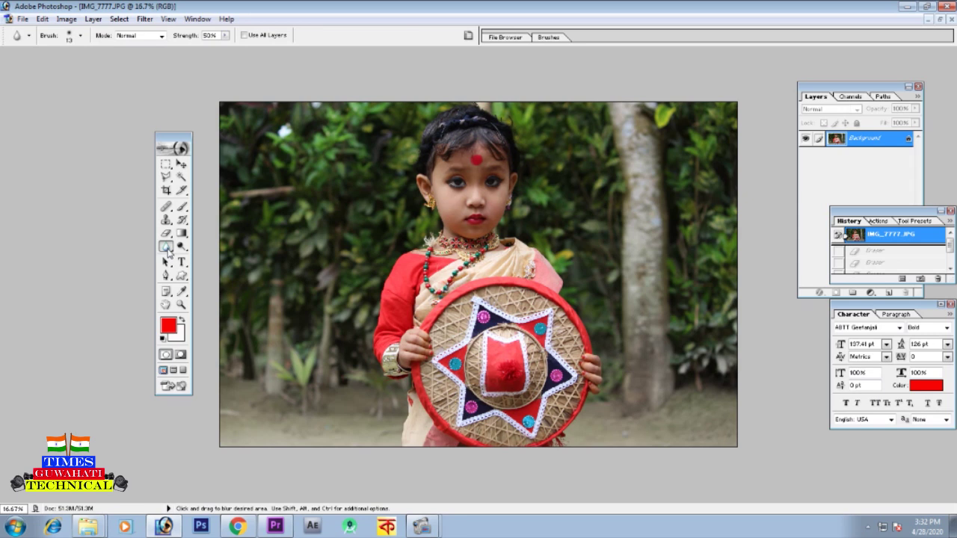
click(167, 250)
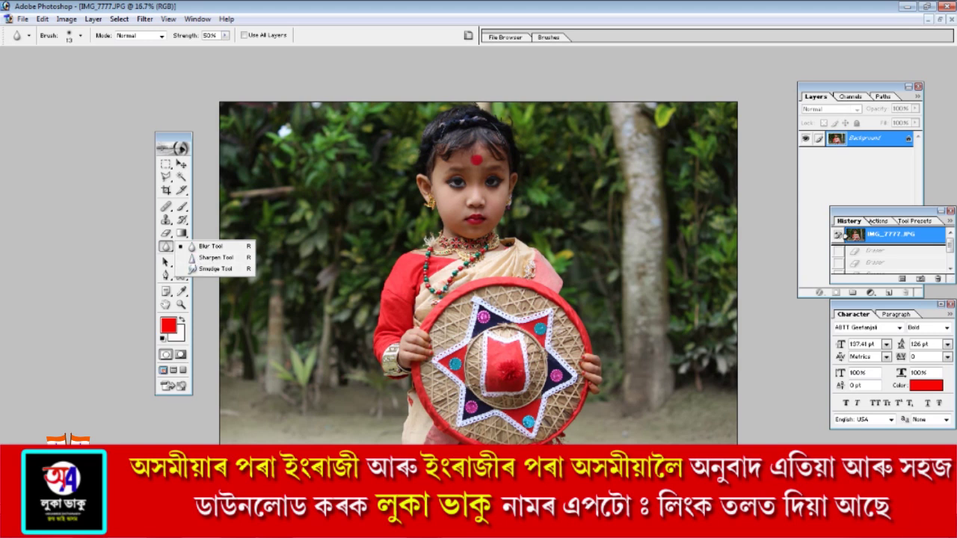
click(471, 198)
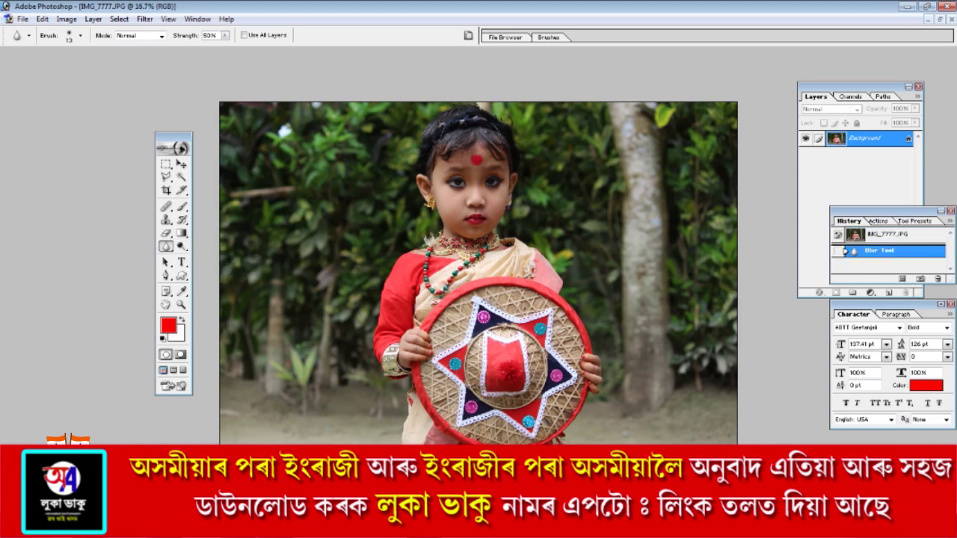
key(ctrl+plus)
scroll(461, 178, up, 1)
drag(226, 36, 286, 53)
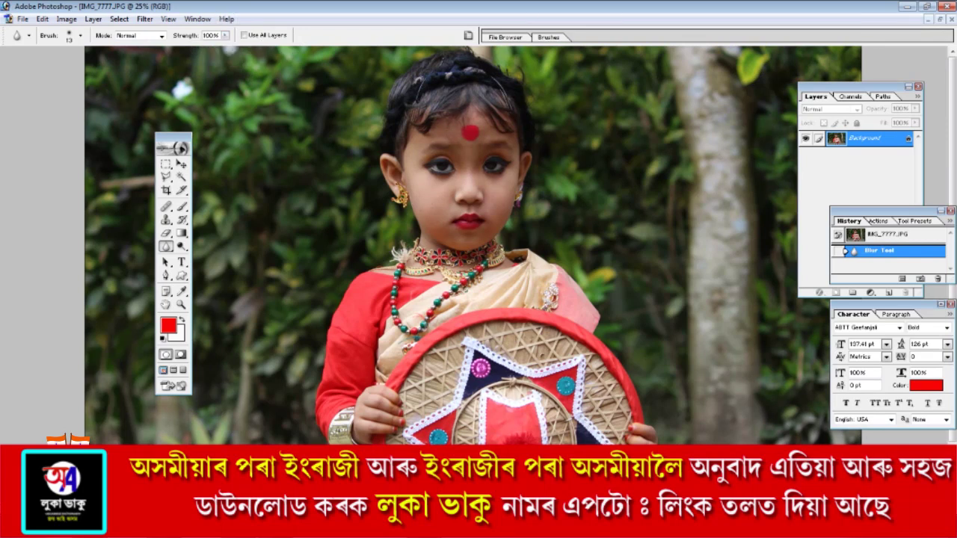
key(ctrl+minus)
key(ctrl+minus)
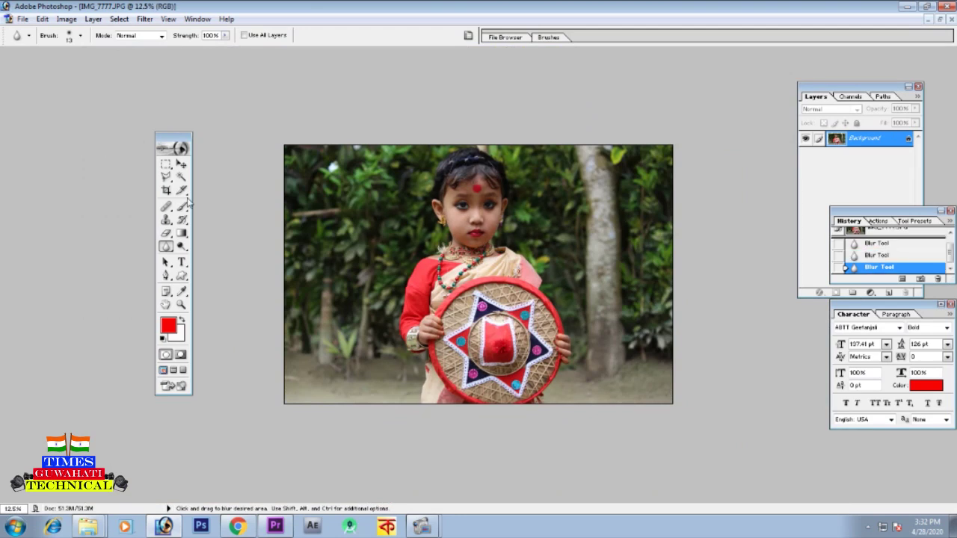
Set the Sharpen tool's brush diameter to 570 px and sharpen the area around the girl's round shield
key(ctrl+plus)
drag(169, 251, 214, 259)
click(431, 306)
right_click(431, 306)
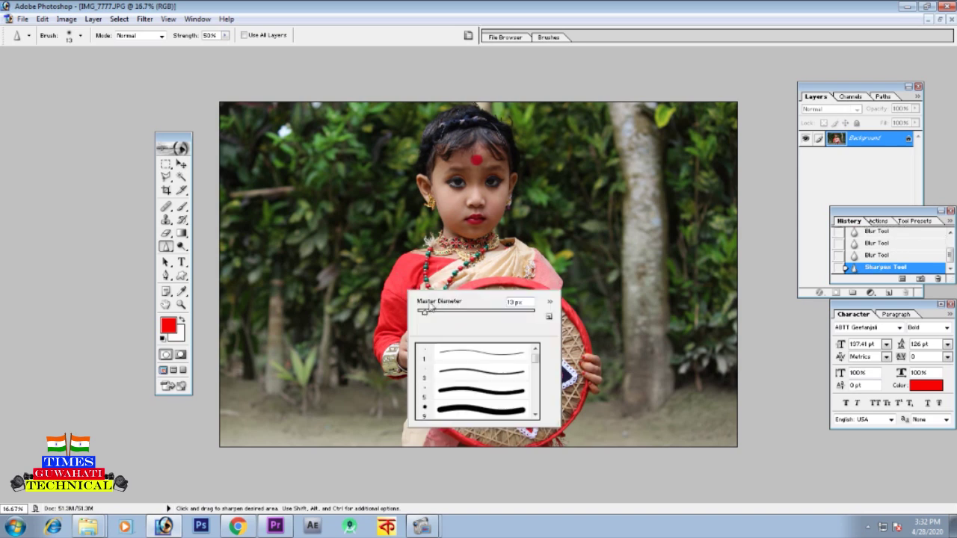
click(525, 312)
click(428, 273)
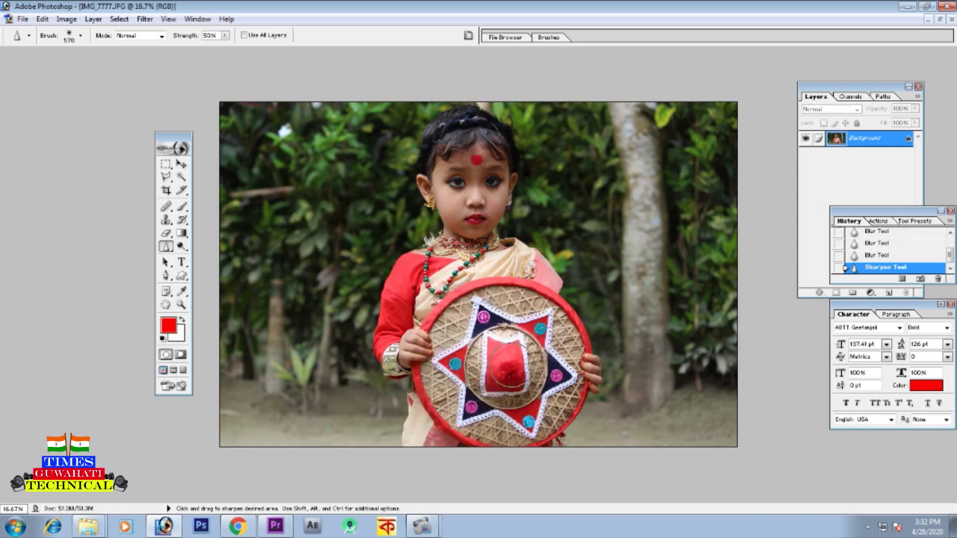
click(226, 35)
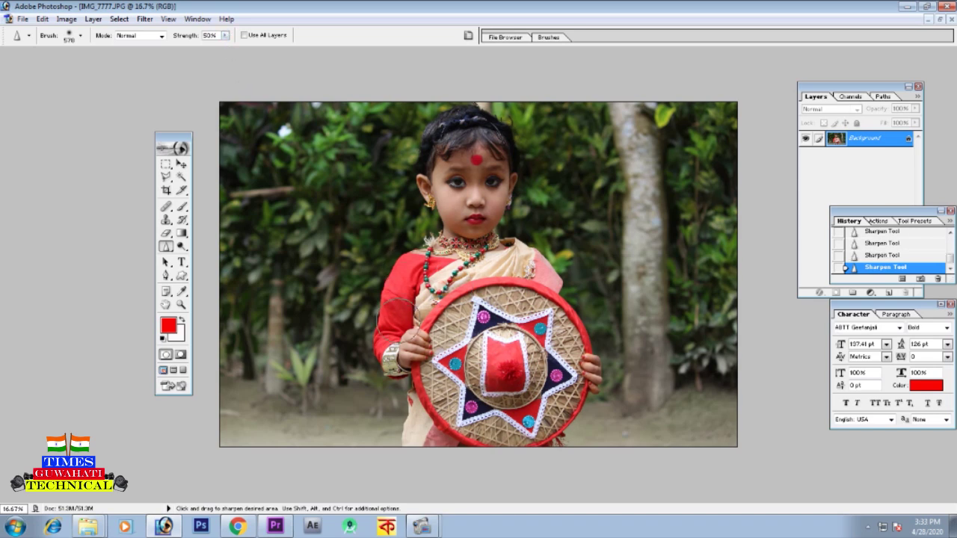
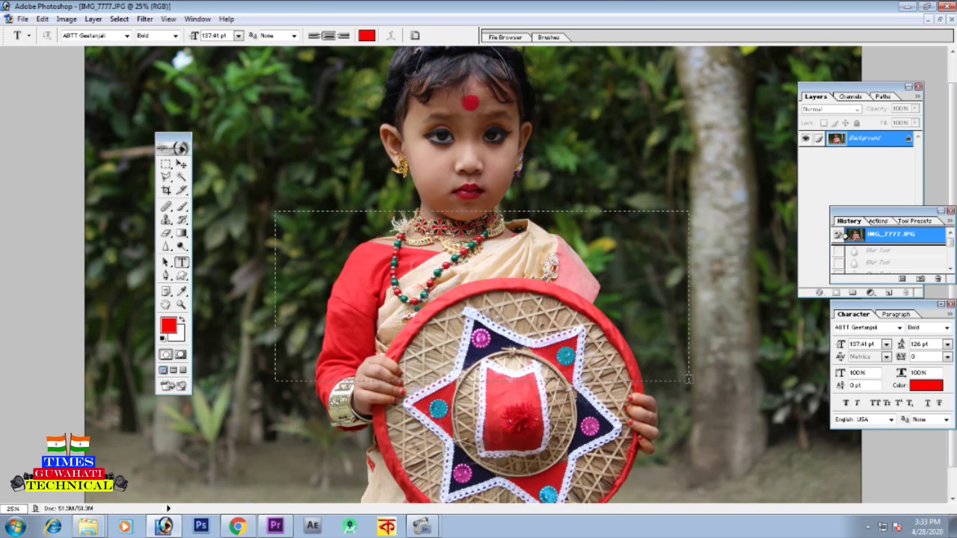
Enter the sample text "lidrhjhnyh8u uihedjh iuhdddji iuohdjifdhd" in the text box across the girl's chest
text(হা~ৰজয়ড়ক্ৰমুহূৰ্ত্ত ত“গ্ৰসমন্তজ্ৰ “গৰূৰুগুগুস্তা“)
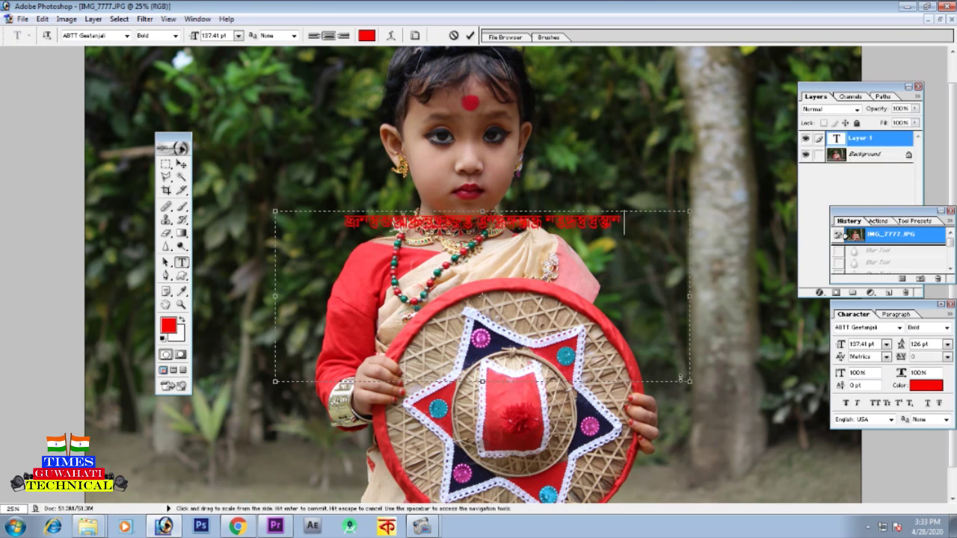
text(“ত্তপ্সন্ধ্ৰস্তা“ন্দ্ৰস্থন্ধ্ৰস্তু)
Try several fonts on the whole sample text and set it in Monotype Corsiva
key(ctrl+a)
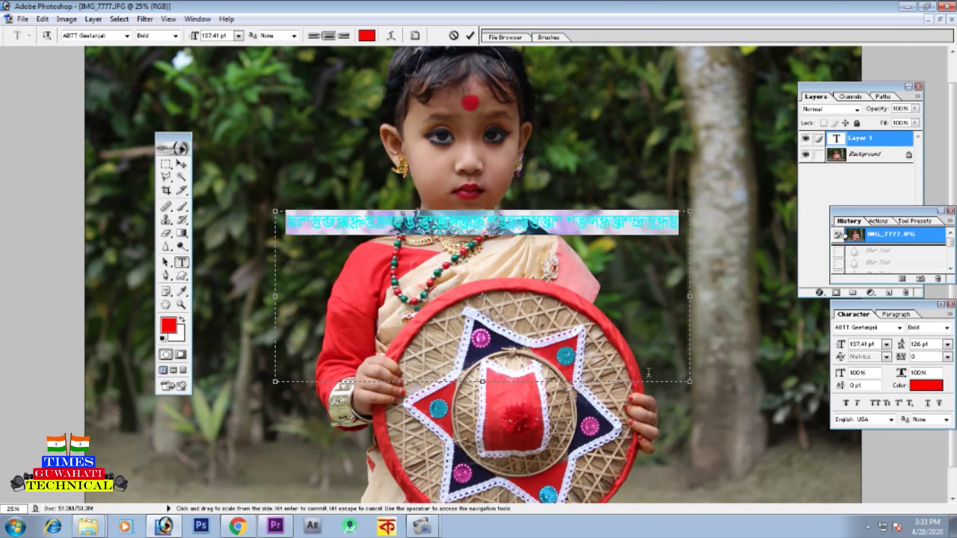
click(84, 36)
key(Down)
key(Down)
key(Down)
key(Down)
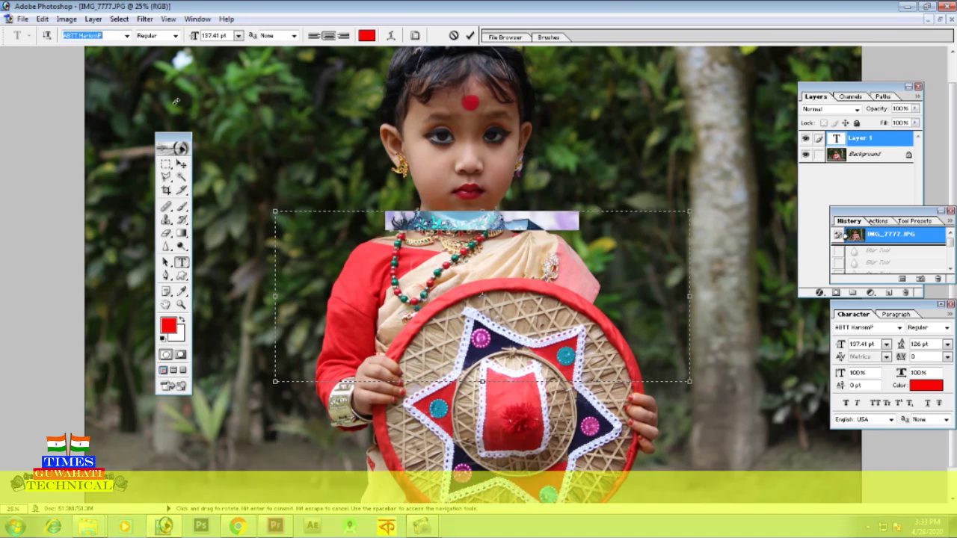
key(Down)
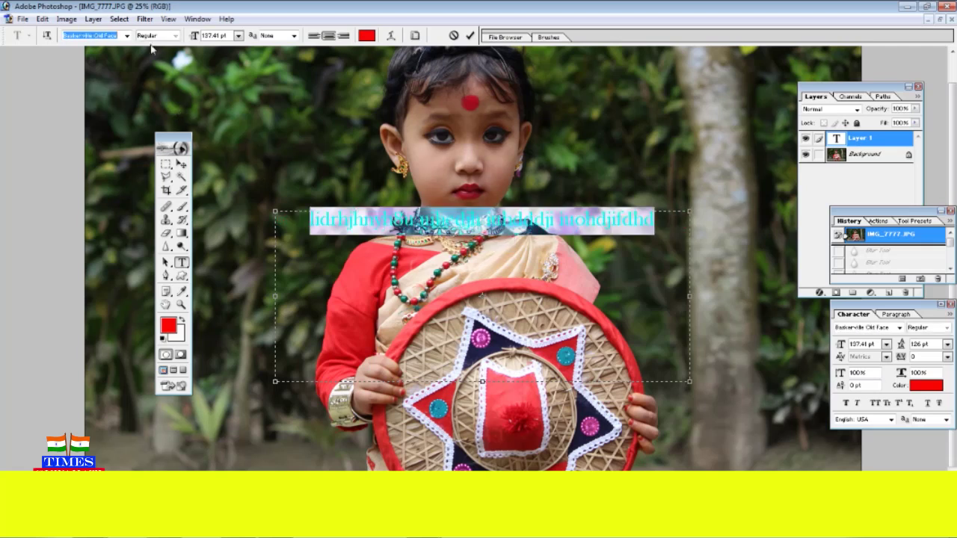
click(127, 37)
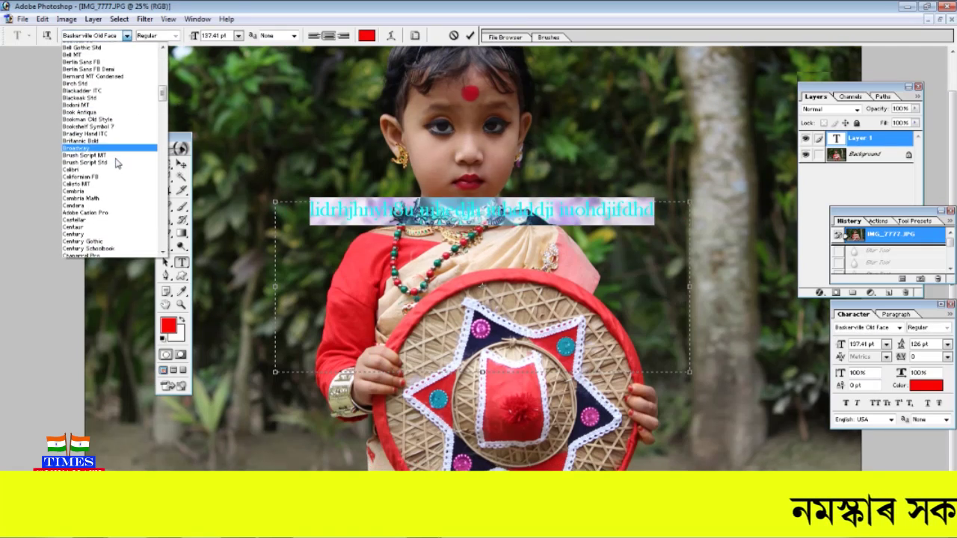
scroll(108, 157, down, 3)
click(109, 160)
click(350, 194)
click(635, 196)
Move the red text over the tree trunk beside the girl, and delete the text layer
click(182, 164)
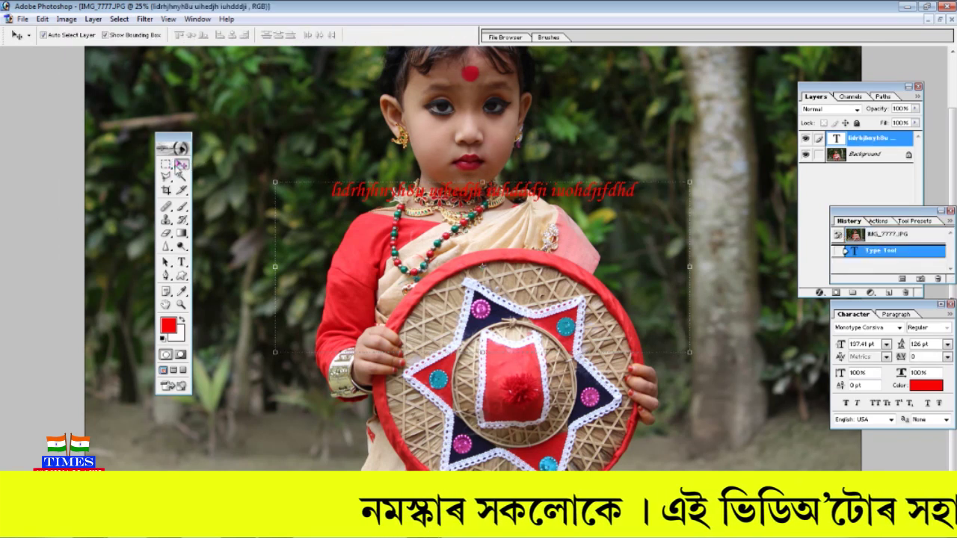
drag(404, 191, 615, 177)
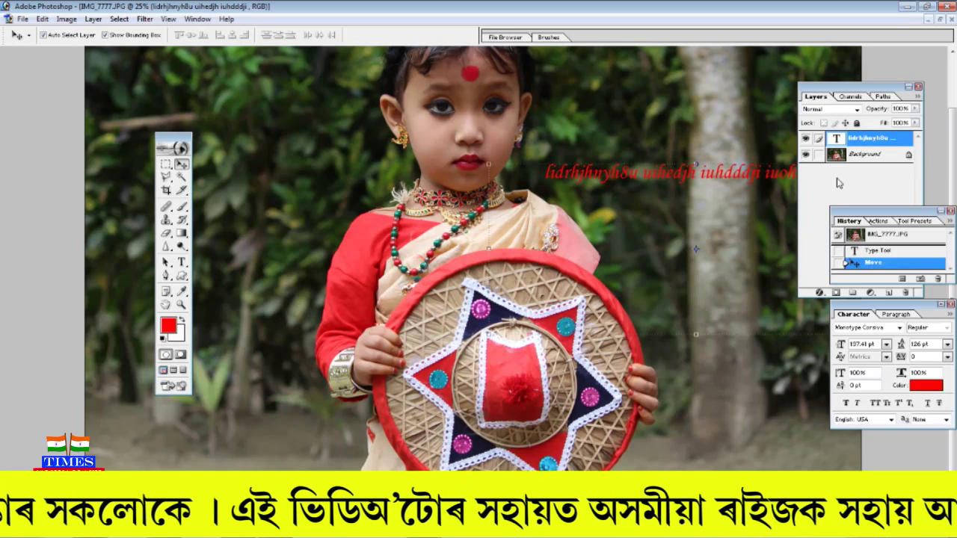
drag(864, 139, 907, 290)
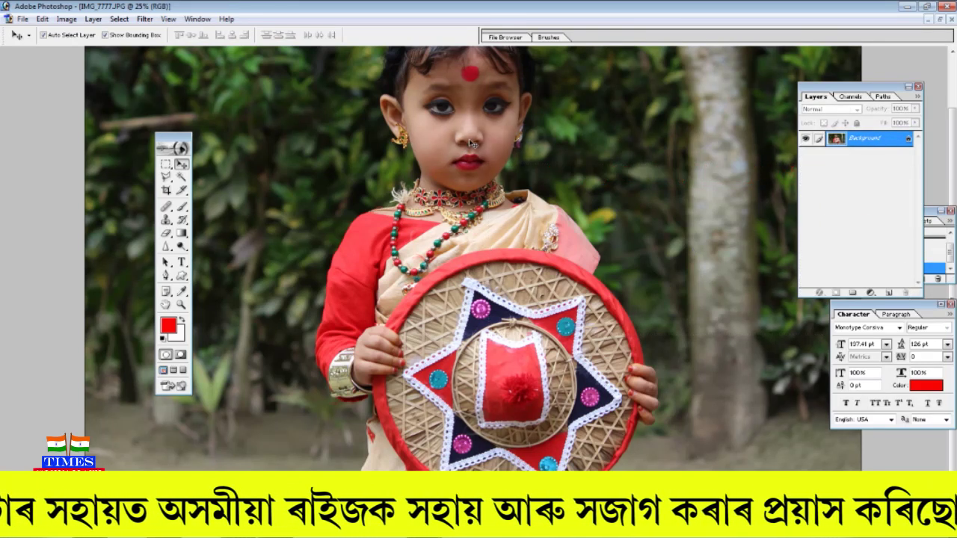
key(ctrl+minus)
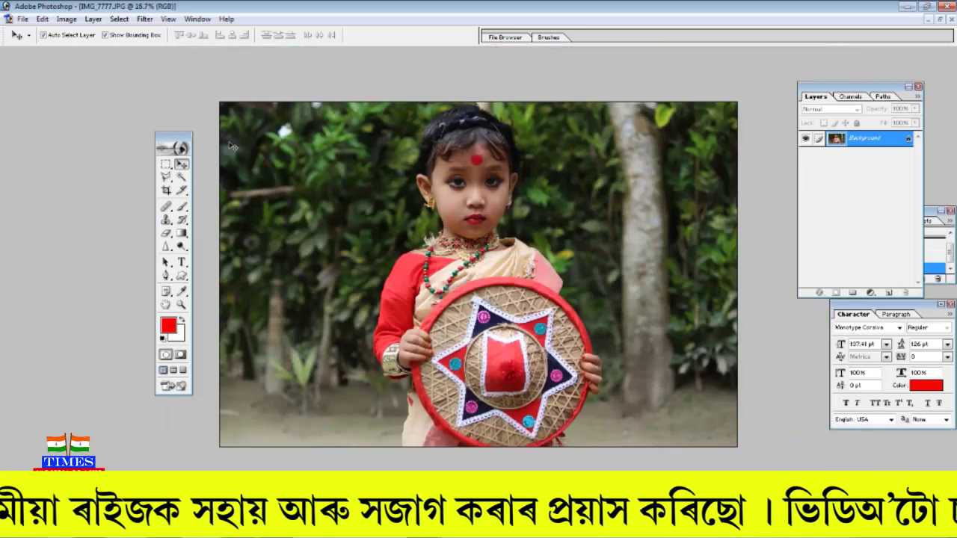
Draw a closed red shape with the Pen tool over the foliage beside the girl's head, and delete its shape layer
click(166, 275)
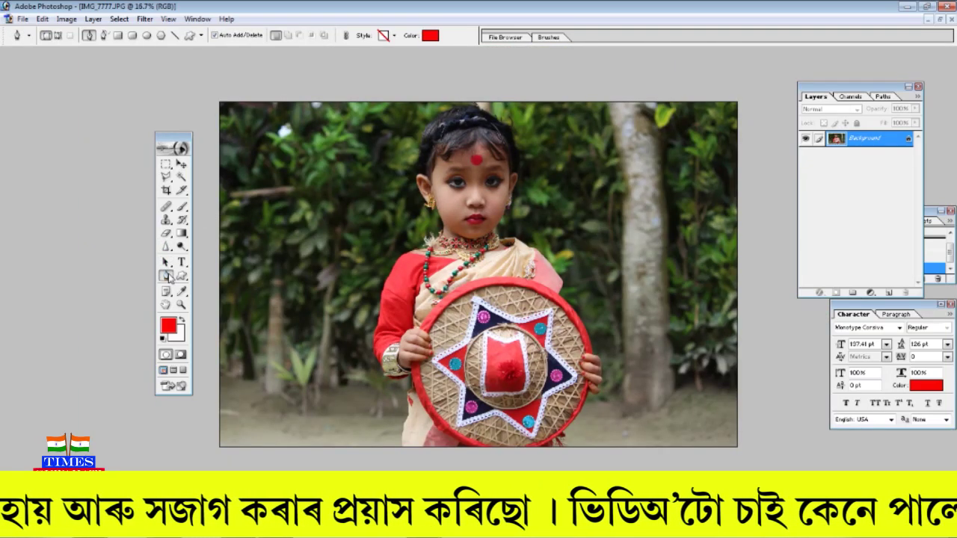
click(257, 200)
click(303, 183)
drag(368, 150, 374, 196)
click(372, 232)
click(333, 276)
click(284, 275)
click(251, 224)
click(257, 199)
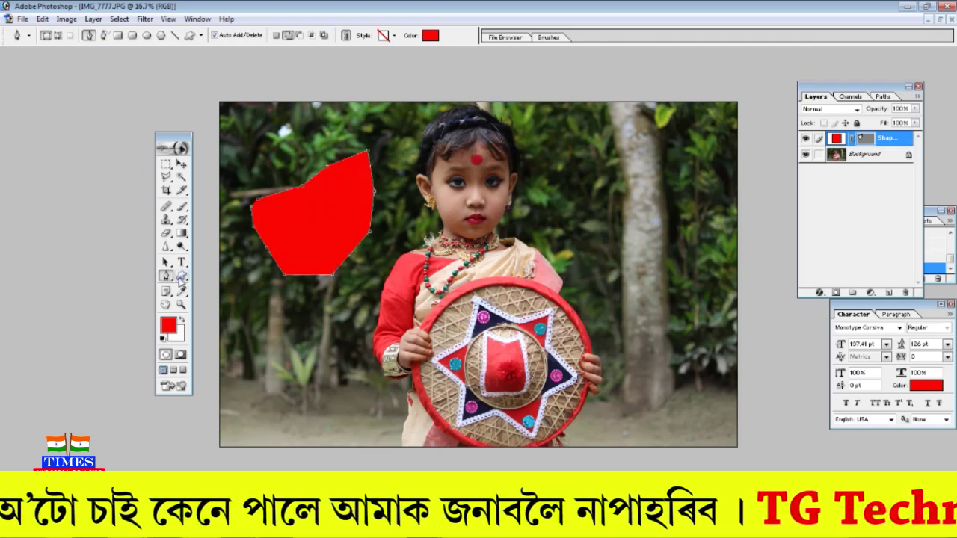
click(853, 158)
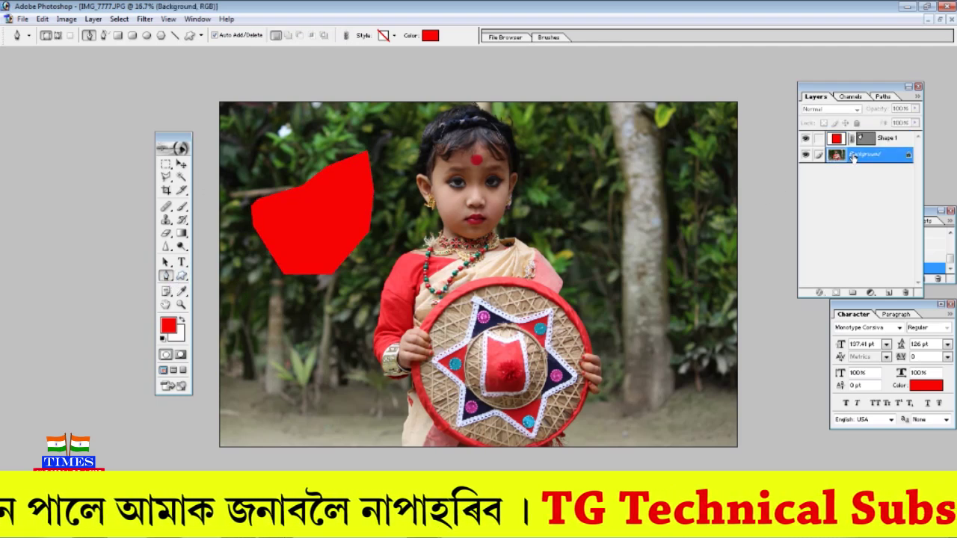
drag(856, 139, 905, 292)
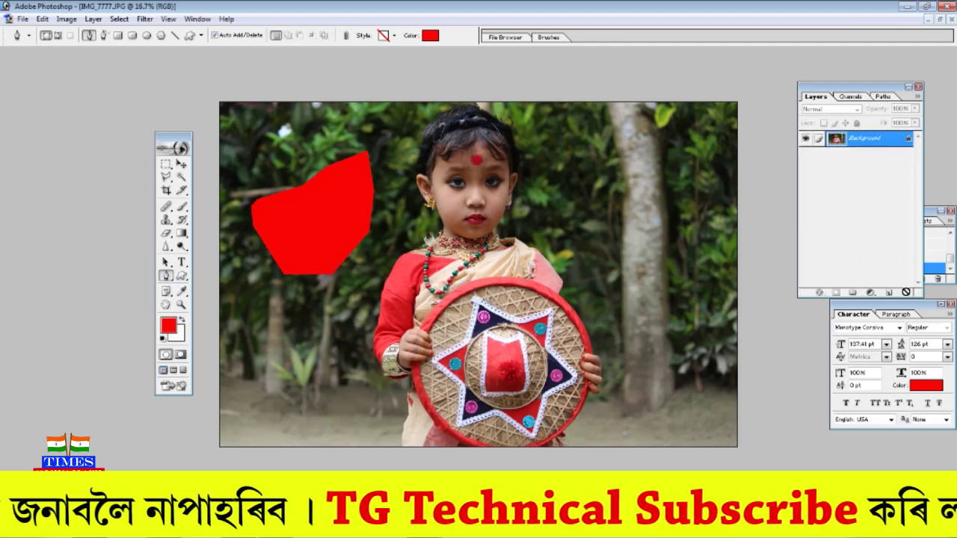
Draw a tall red heart with the Custom Shape tool over the foliage on the side opposite the tree trunk
click(181, 276)
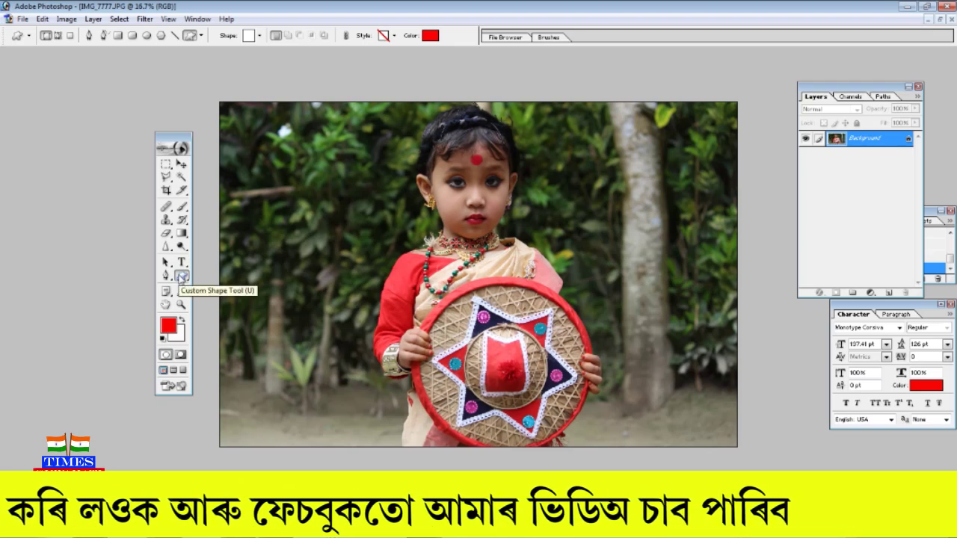
click(200, 35)
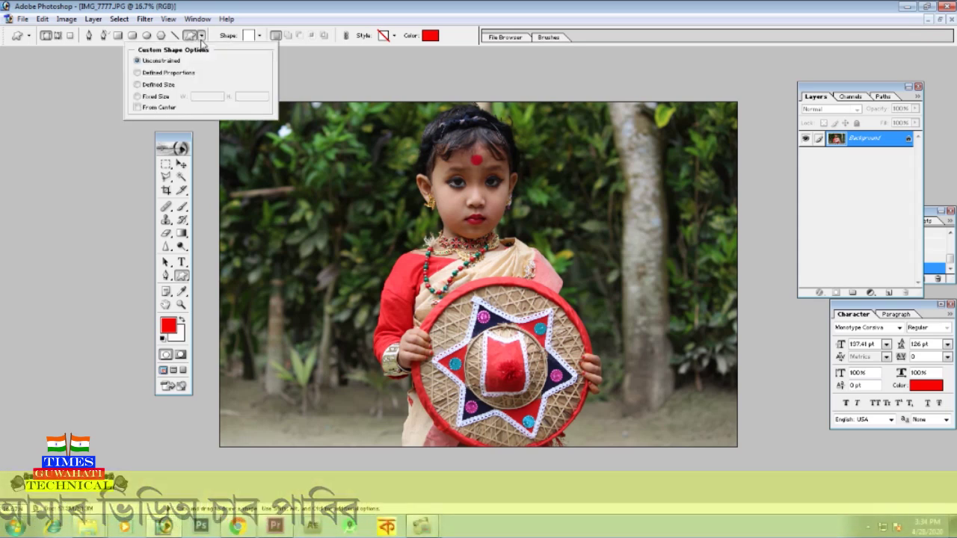
click(194, 39)
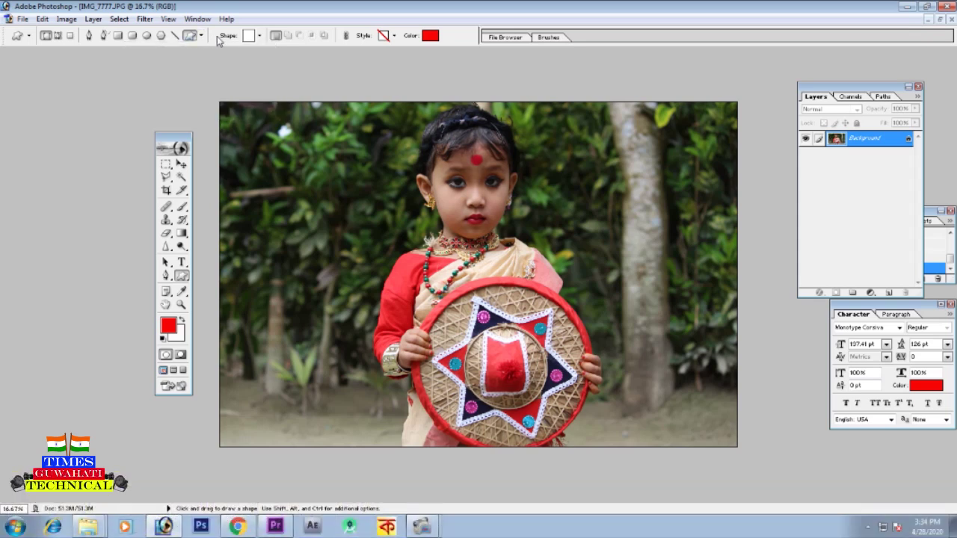
click(260, 36)
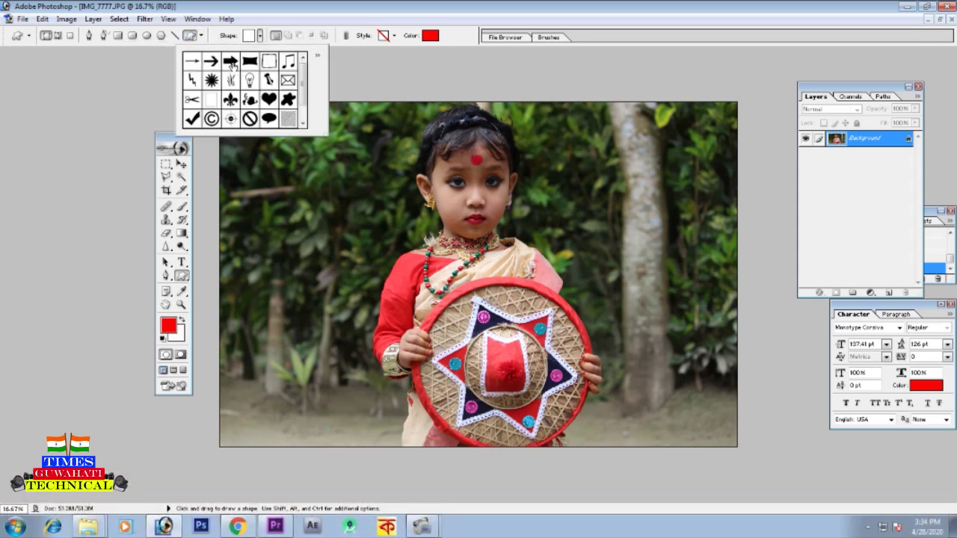
mouse_move(303, 86)
mouse_down()
mouse_move(300, 106)
mouse_move(302, 88)
mouse_up()
click(268, 95)
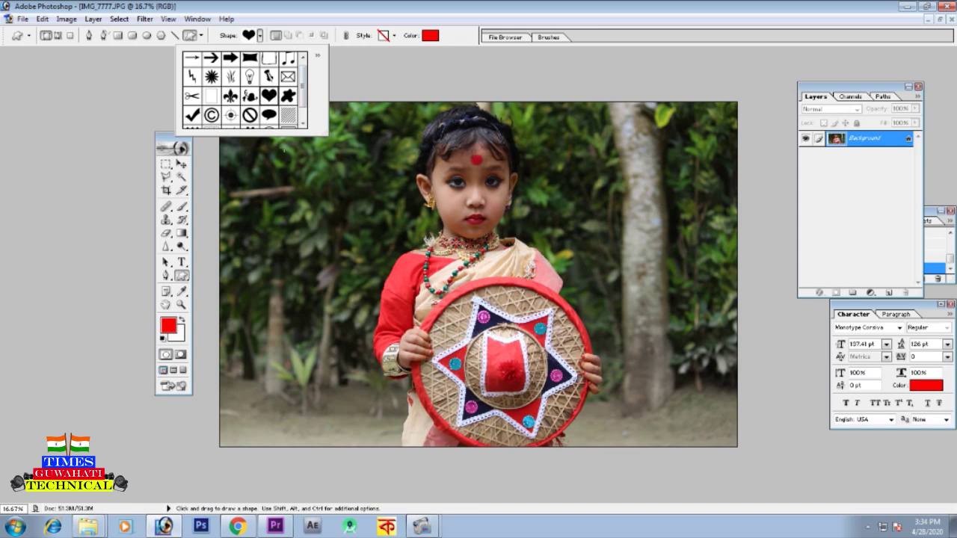
drag(255, 157, 368, 289)
Draw the curled ornament custom shape in red over the tree trunk beside the girl
click(253, 35)
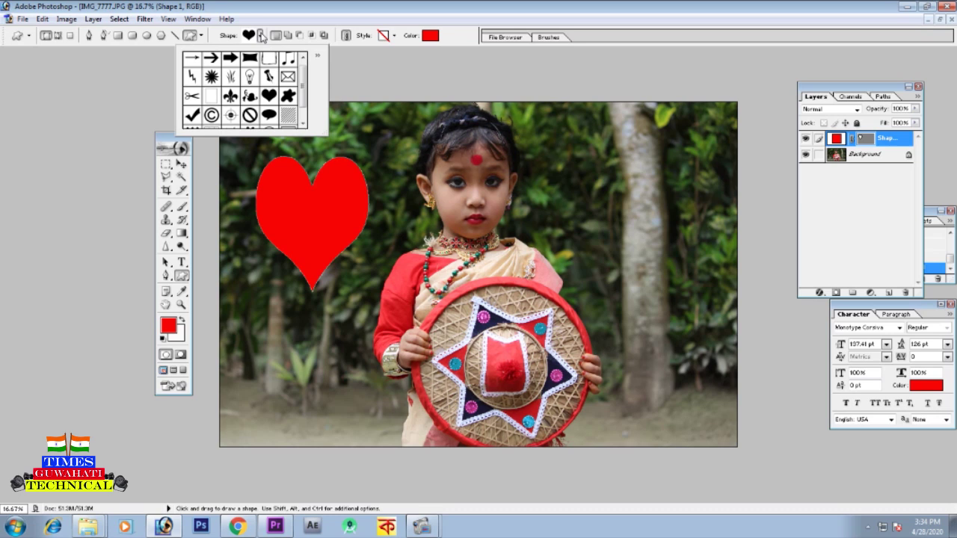
click(249, 98)
drag(580, 140, 722, 287)
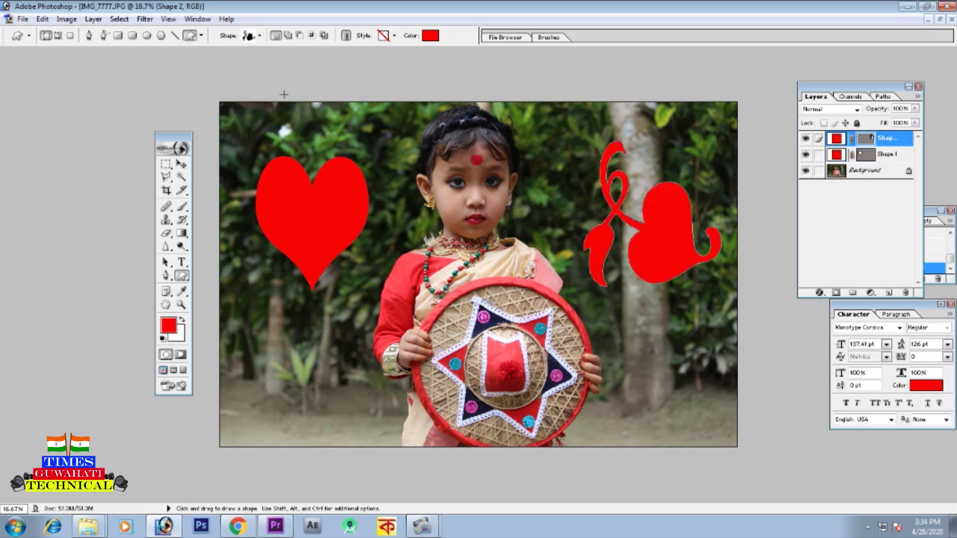
Add a text note below the heart with the lines "jsdjsedhhddhde", "jddjdshijhede", "kjdkcodjdiudf" and "jdjkjhdiuf"
click(166, 293)
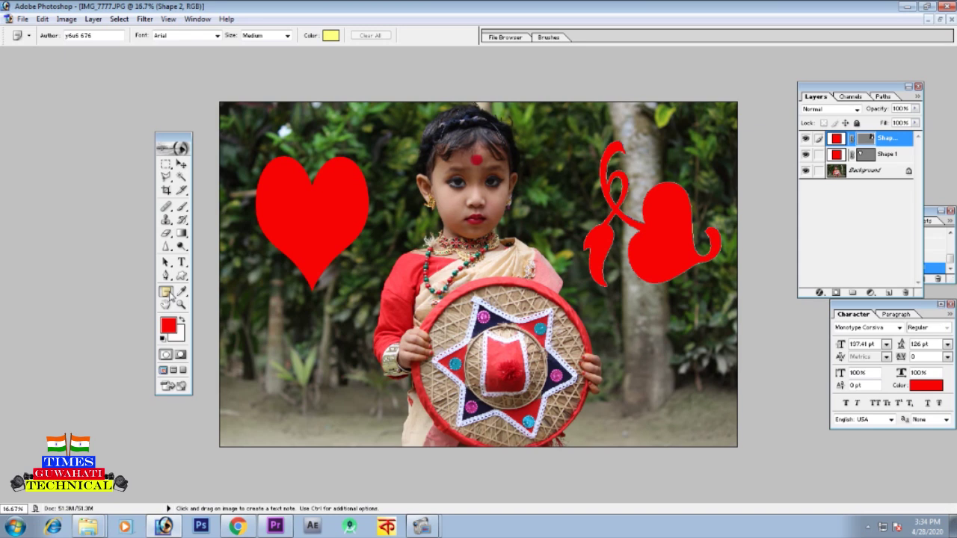
drag(261, 283, 357, 408)
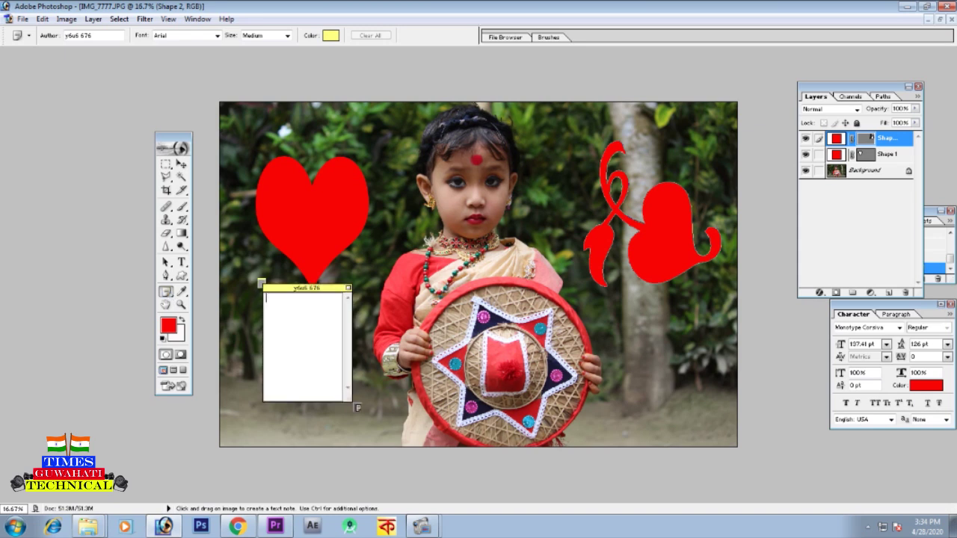
text(jsdjsedhhddhde)
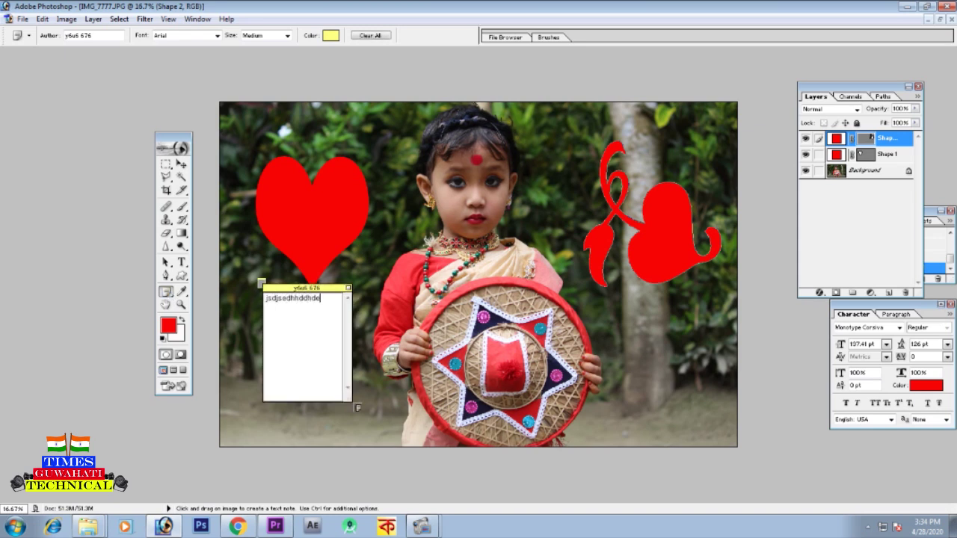
text(jddjdshijhede)
text(kjdkcodjdiudf)
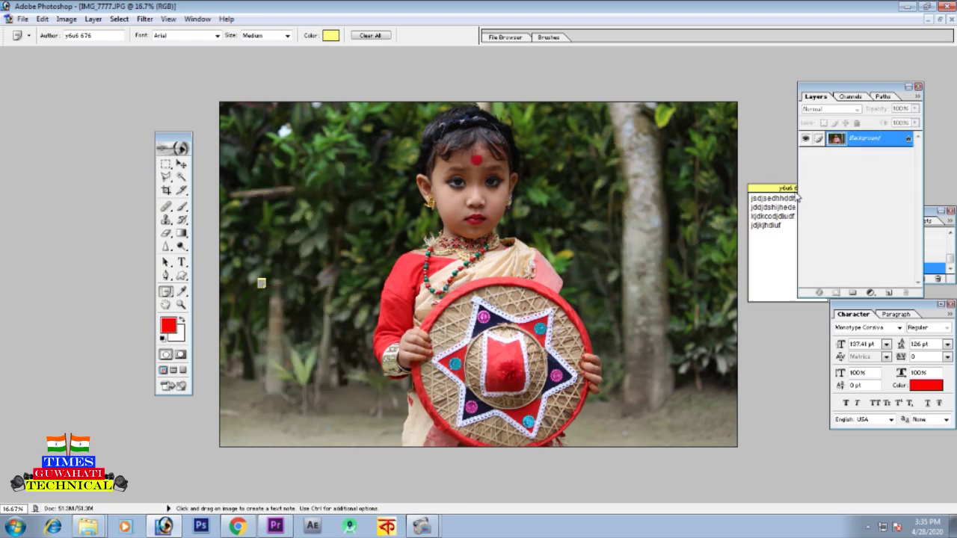
Sample foreground colours with the Eyedropper from the workspace, foliage, red blouse, shield, forehead dot and tree trunk, ending on the dark green foliage
click(182, 293)
right_click(186, 296)
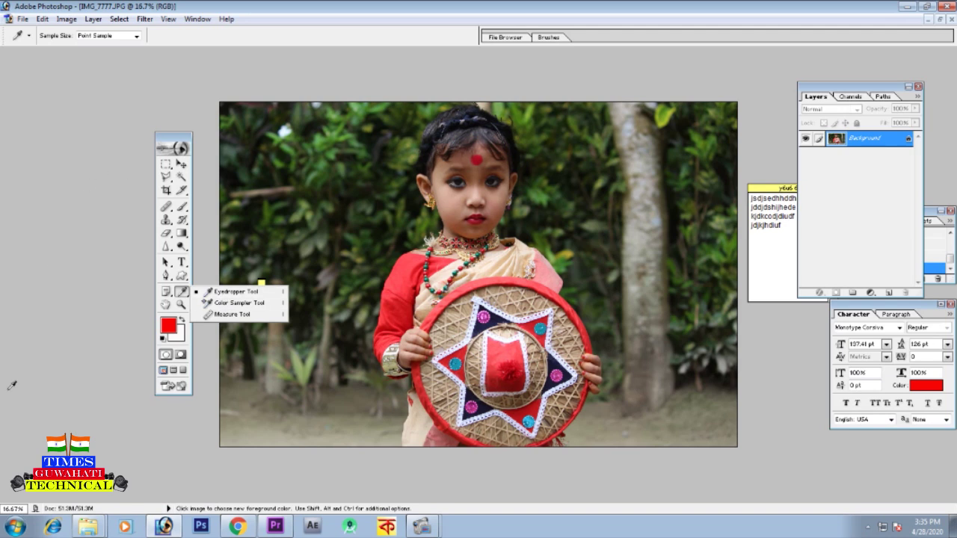
click(81, 210)
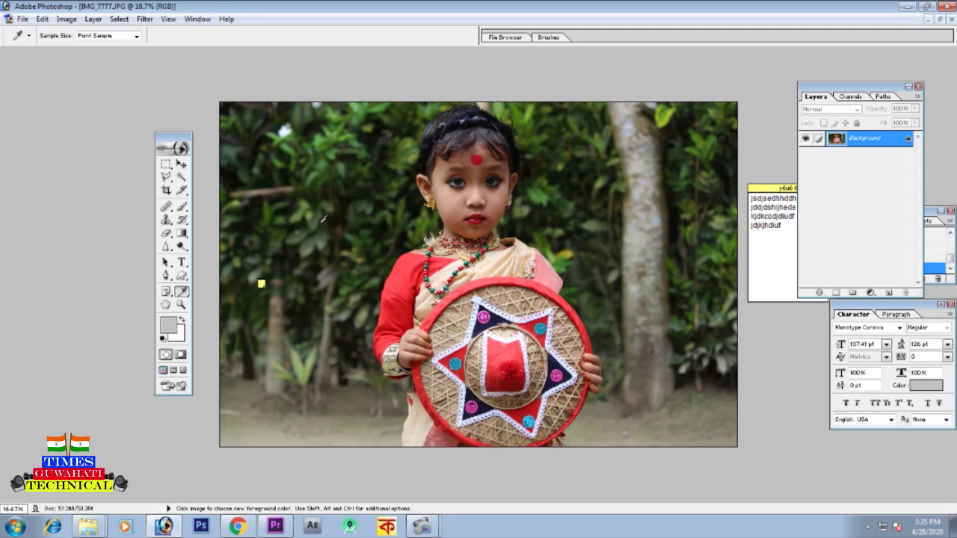
click(305, 237)
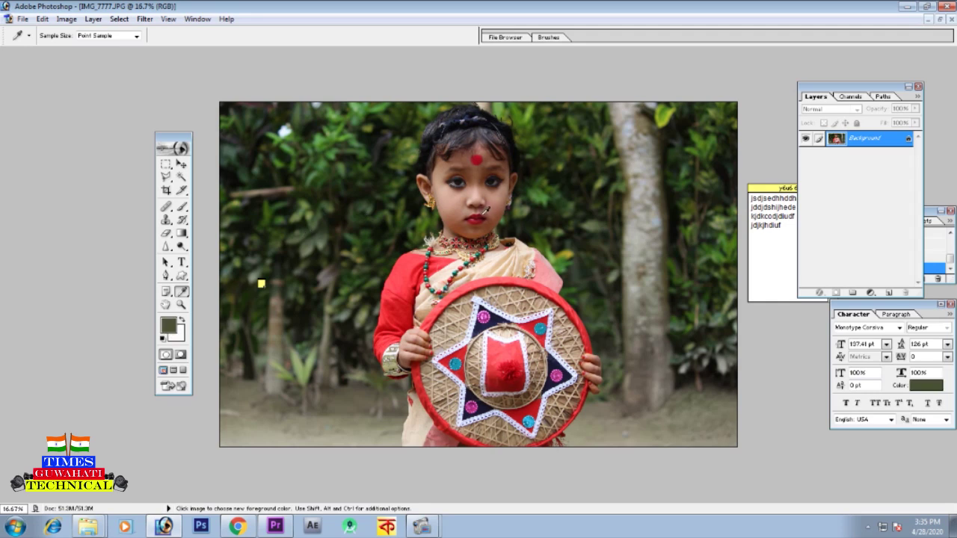
click(408, 262)
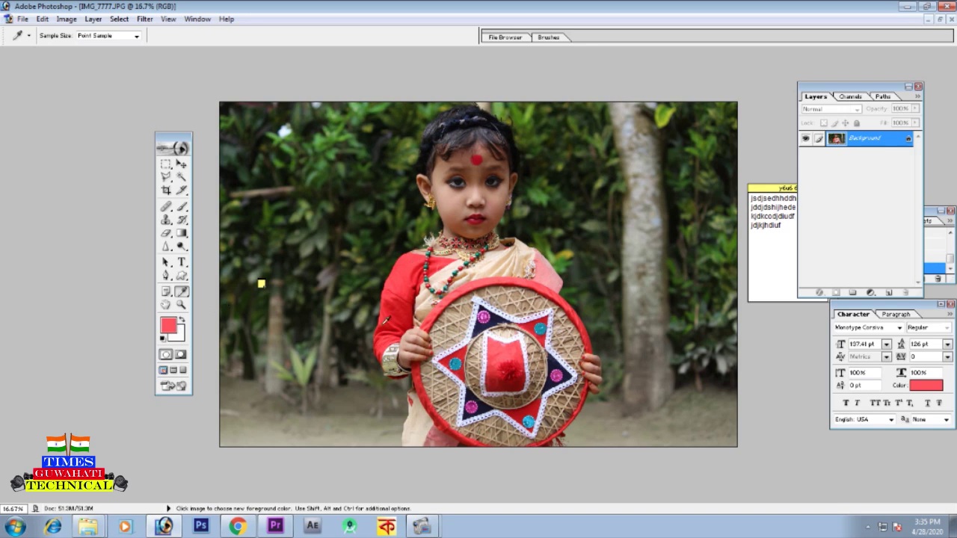
click(494, 344)
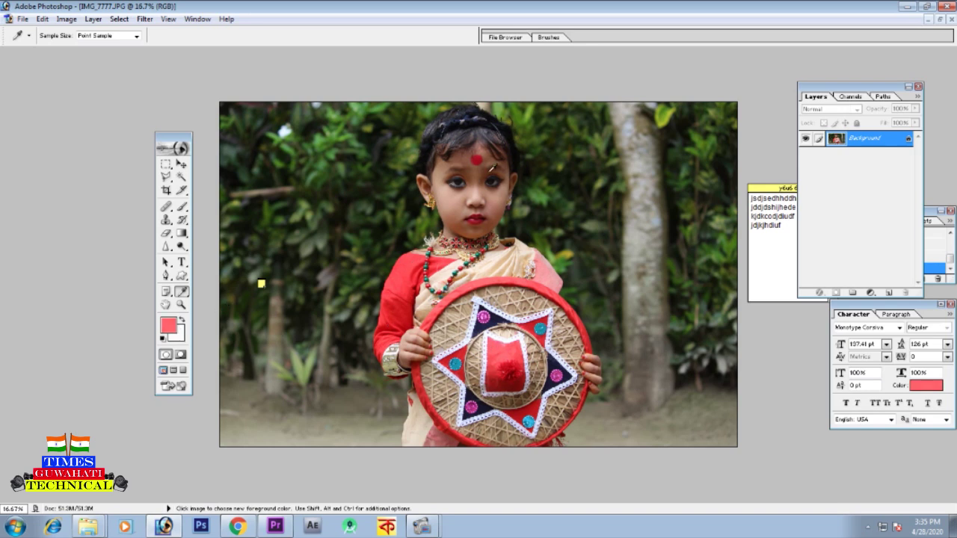
click(476, 160)
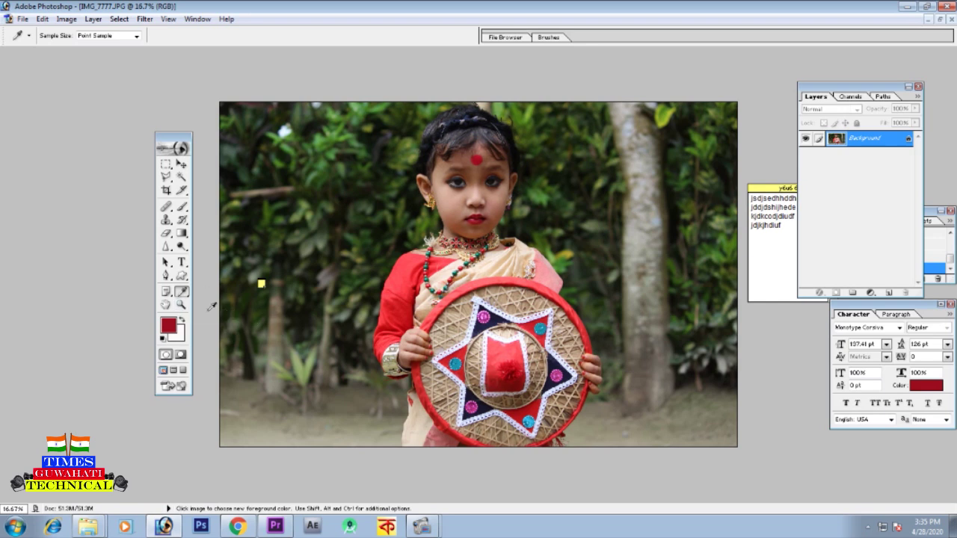
click(499, 265)
click(588, 170)
click(641, 160)
click(664, 178)
click(395, 238)
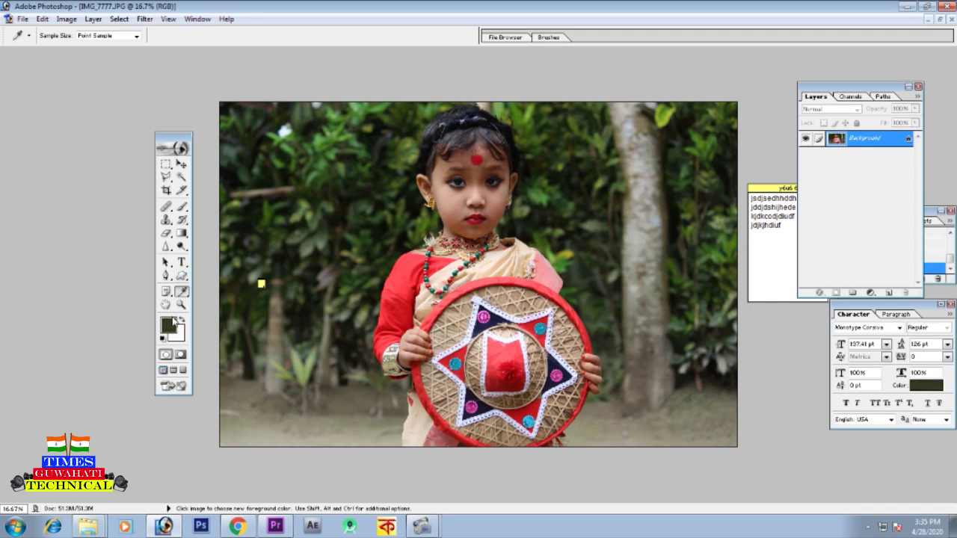
drag(517, 205, 400, 262)
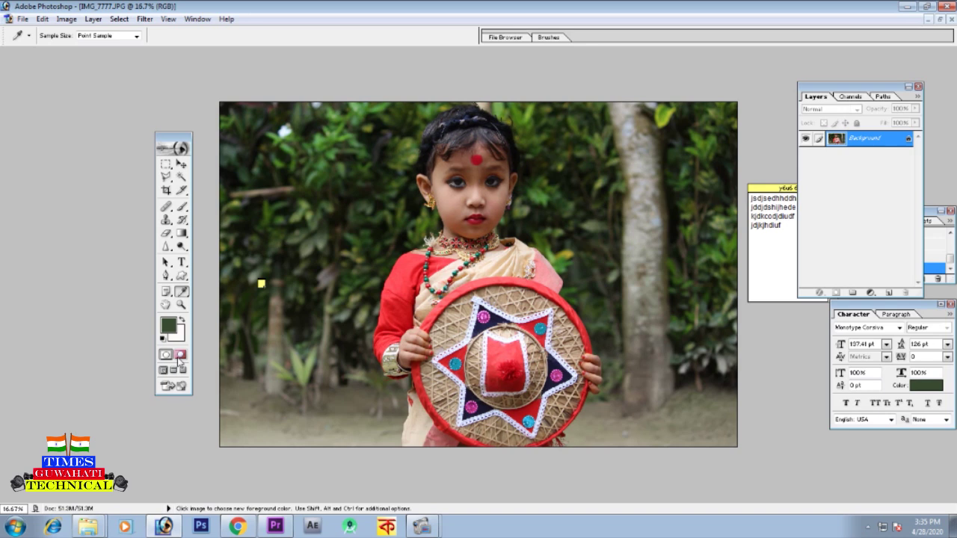
Zoom the photo in to 33.3% and back out to 16.7% with the Zoom tool, and repeat it with the Zoom In and Zoom Out commands
click(181, 304)
click(388, 252)
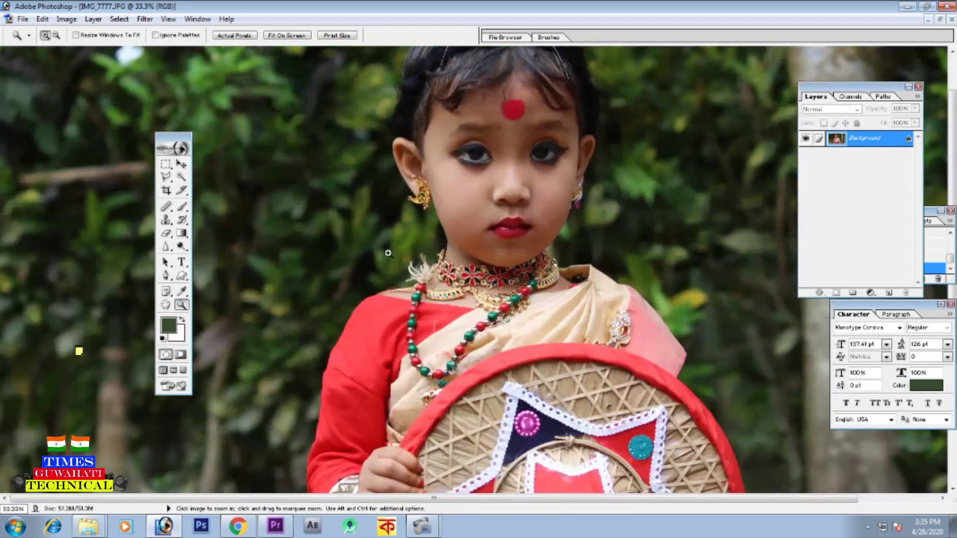
alt+click(388, 254)
right_click(388, 255)
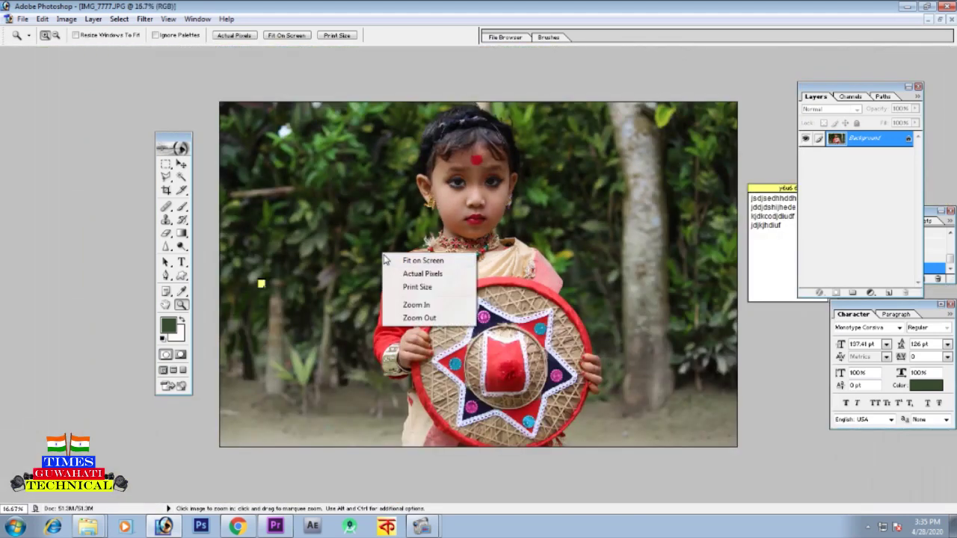
click(411, 305)
right_click(383, 268)
click(413, 335)
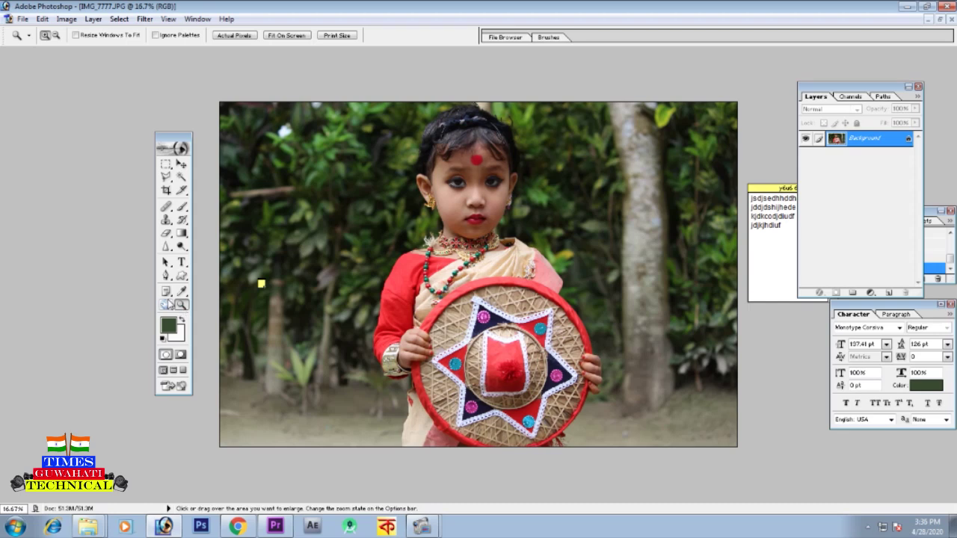
Switch to the Hand tool and move the toolbox farther away from the photo
click(165, 304)
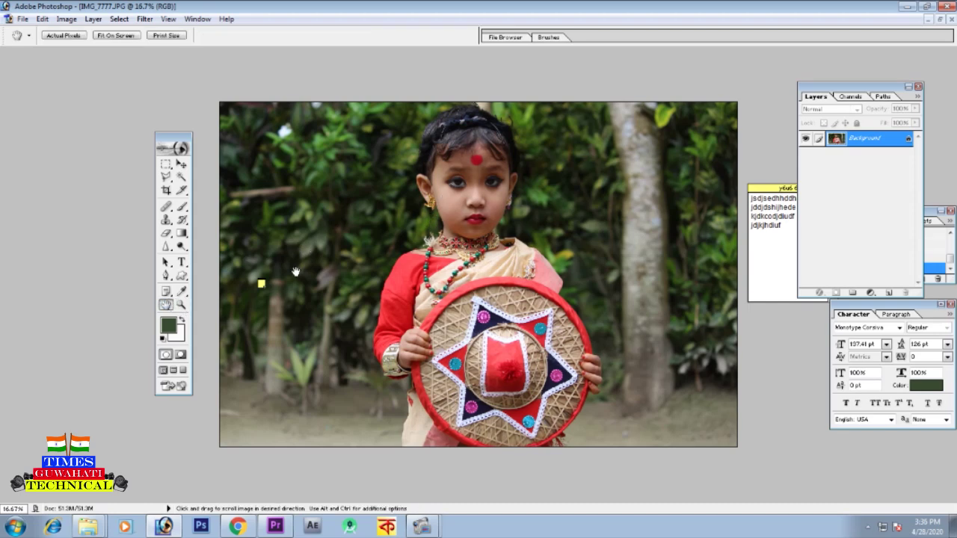
drag(179, 138, 110, 152)
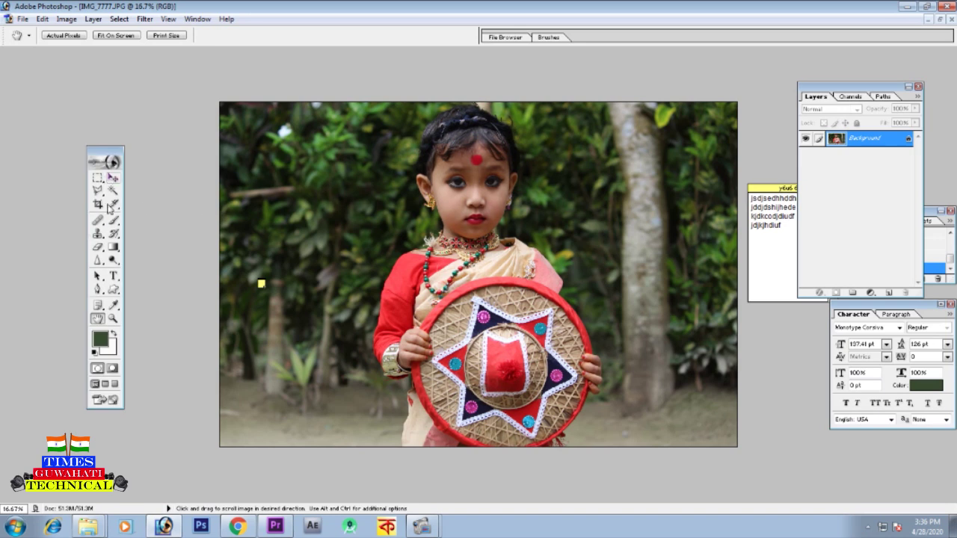